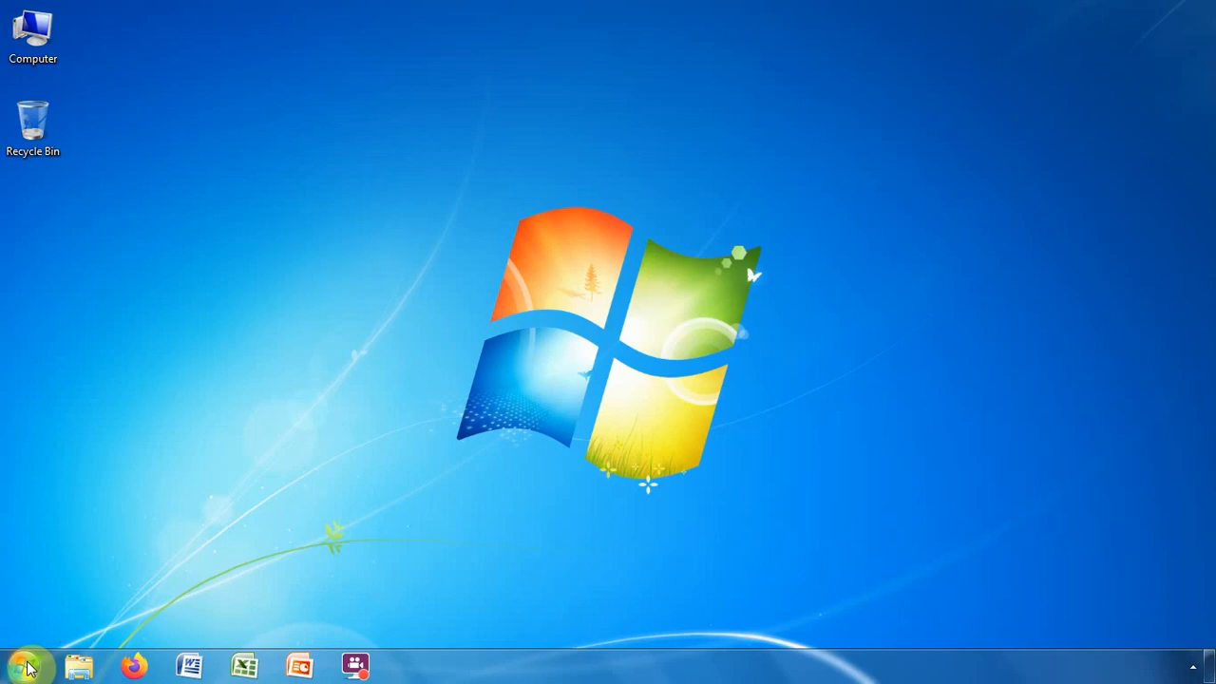
# - Launch Microsoft Office Word 2007 from the Microsoft Office folder in the list of all programs, and close it again
pyautogui.click(29, 669)
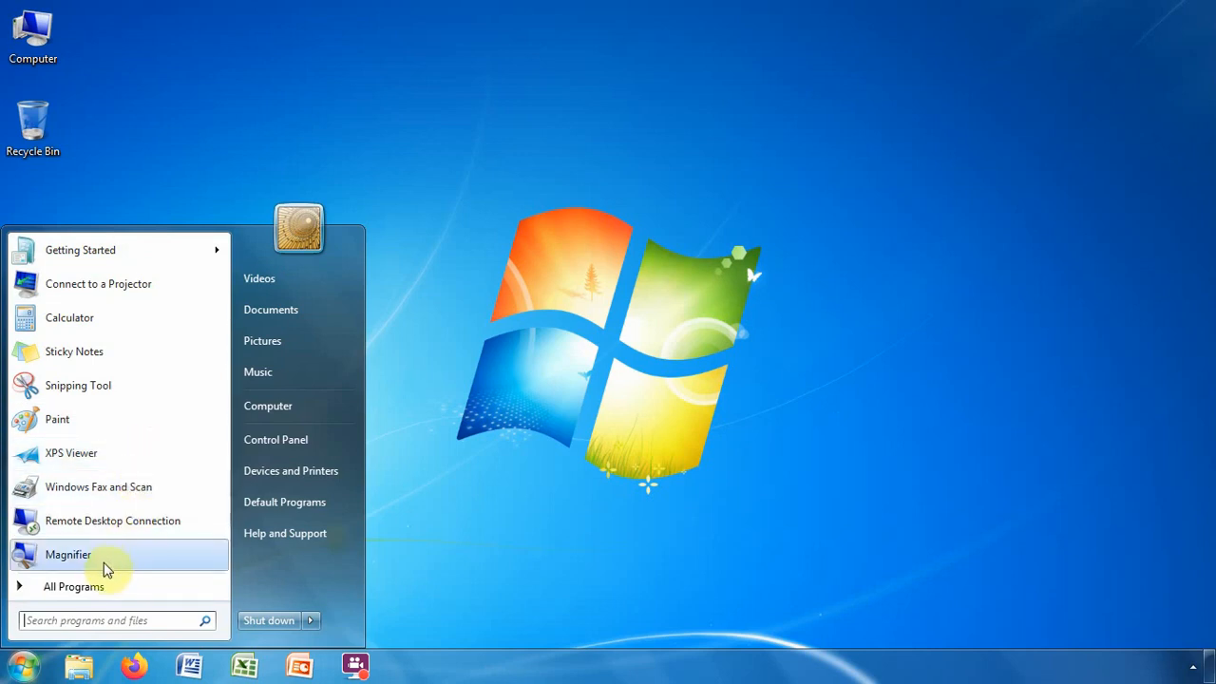
pyautogui.click(87, 587)
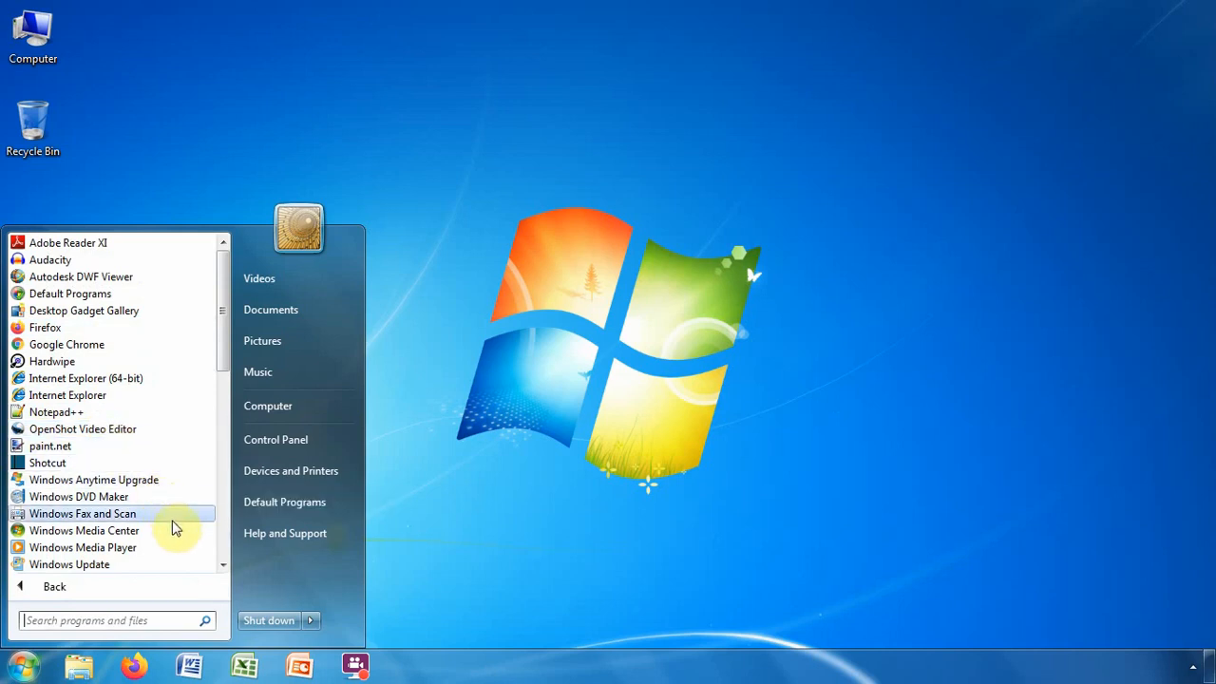
pyautogui.moveTo(223, 567); pyautogui.dragTo(221, 567)
pyautogui.click(221, 568)
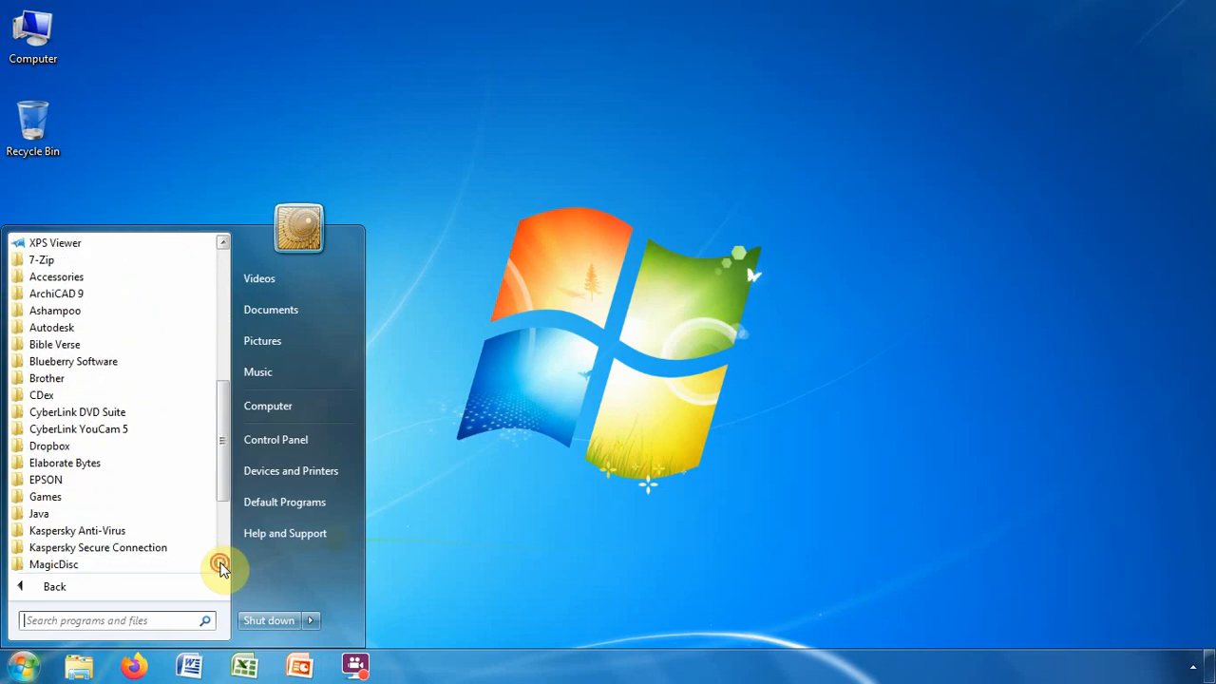
pyautogui.click(221, 568)
pyautogui.click(222, 568)
pyautogui.click(221, 567)
pyautogui.click(221, 568)
pyautogui.click(221, 568)
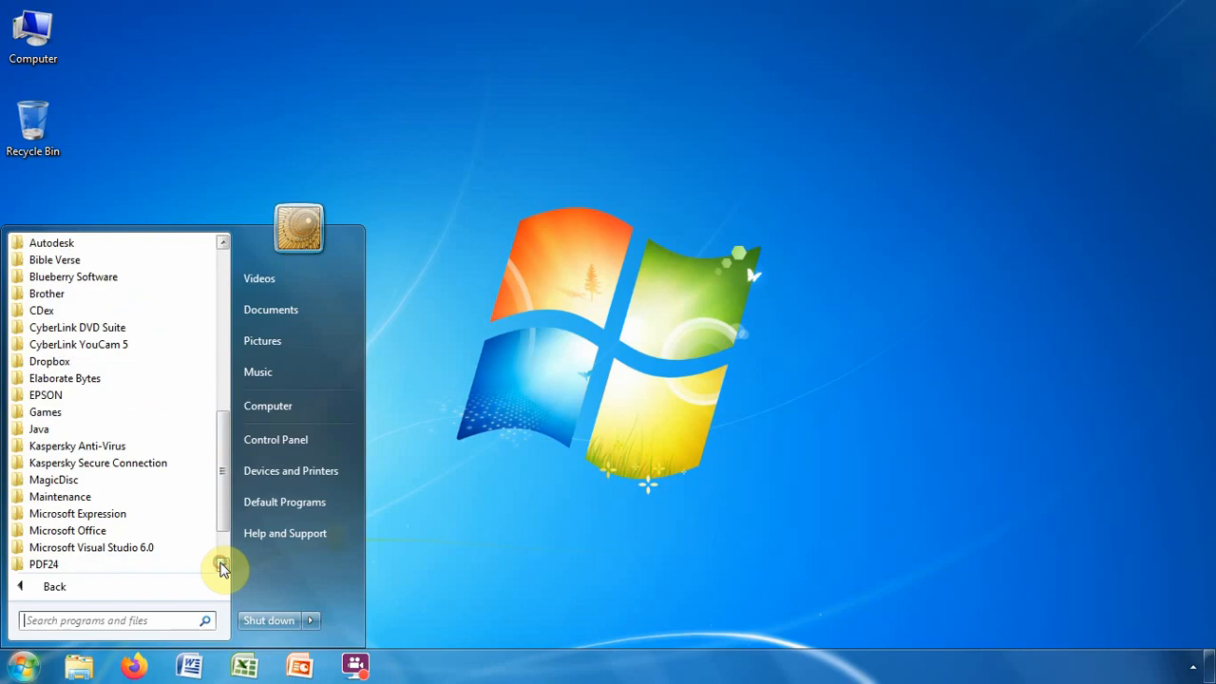
pyautogui.click(110, 534)
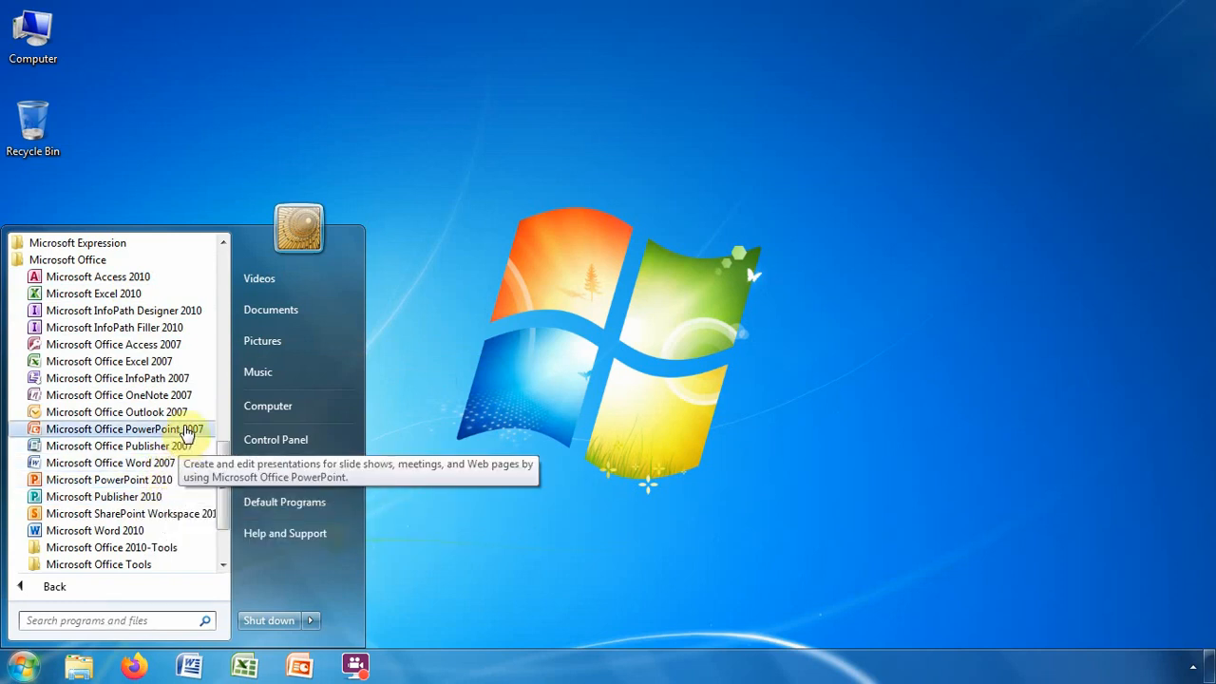
pyautogui.click(142, 465)
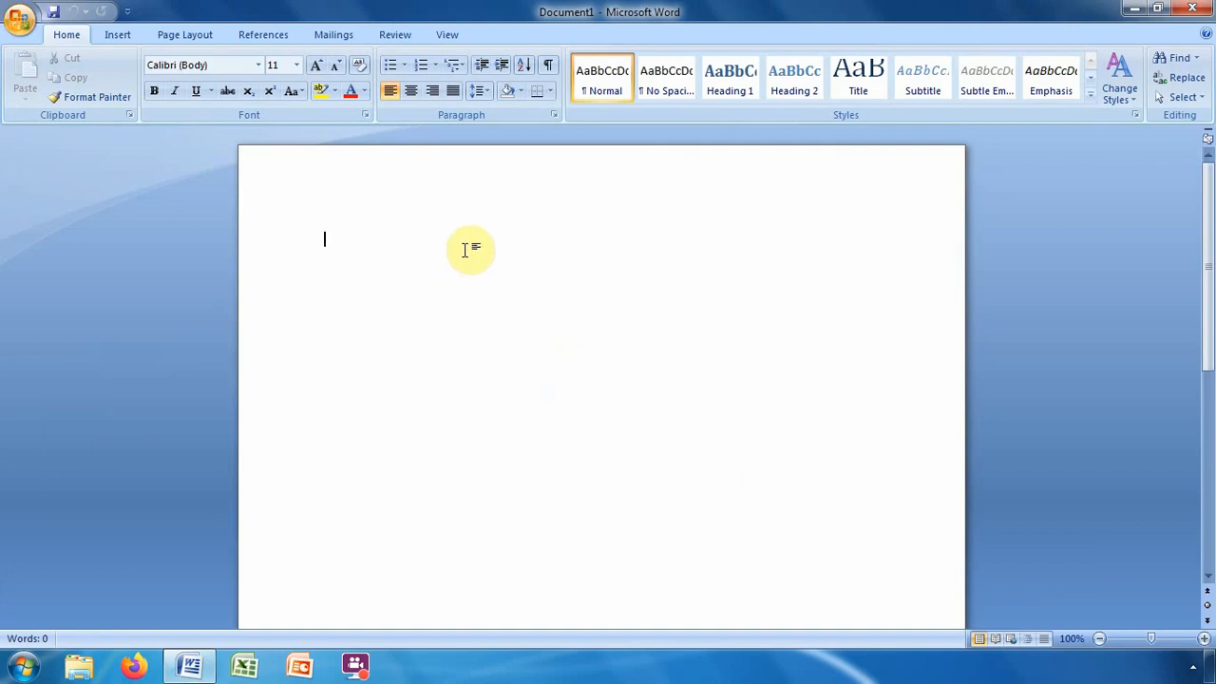
pyautogui.click(1198, 8)
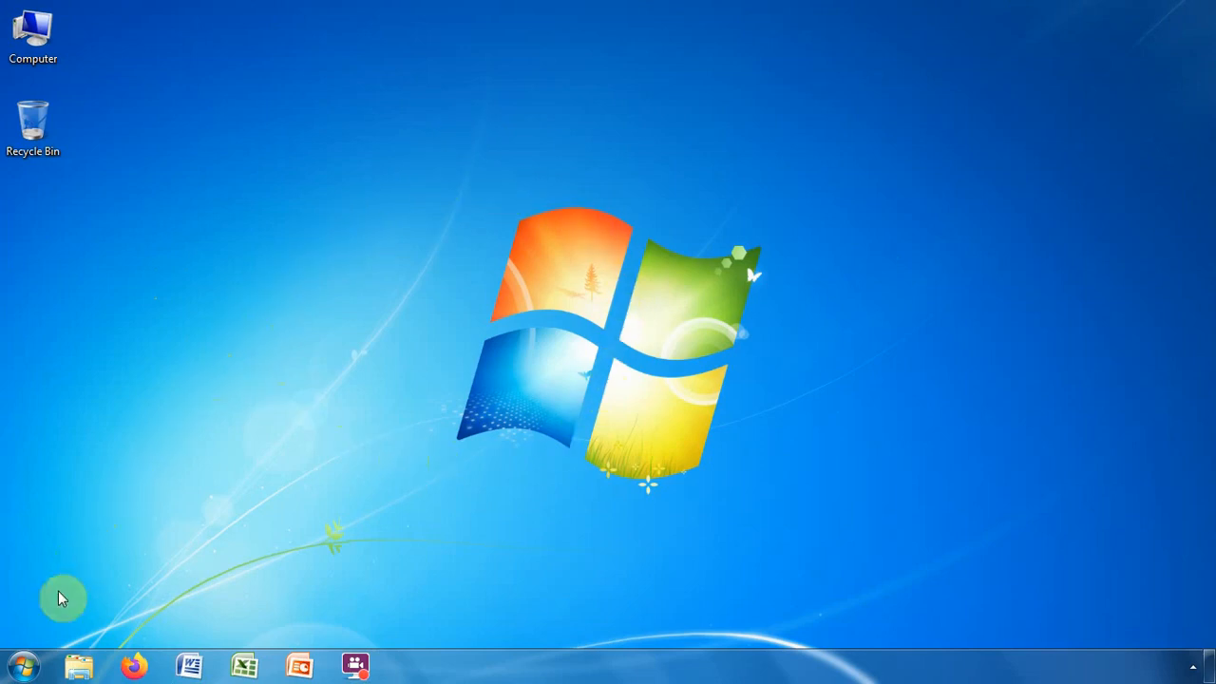
# - Search the computer's programs for "word", launch Microsoft Office Word 2007 from the results, and close it again
pyautogui.click(26, 668)
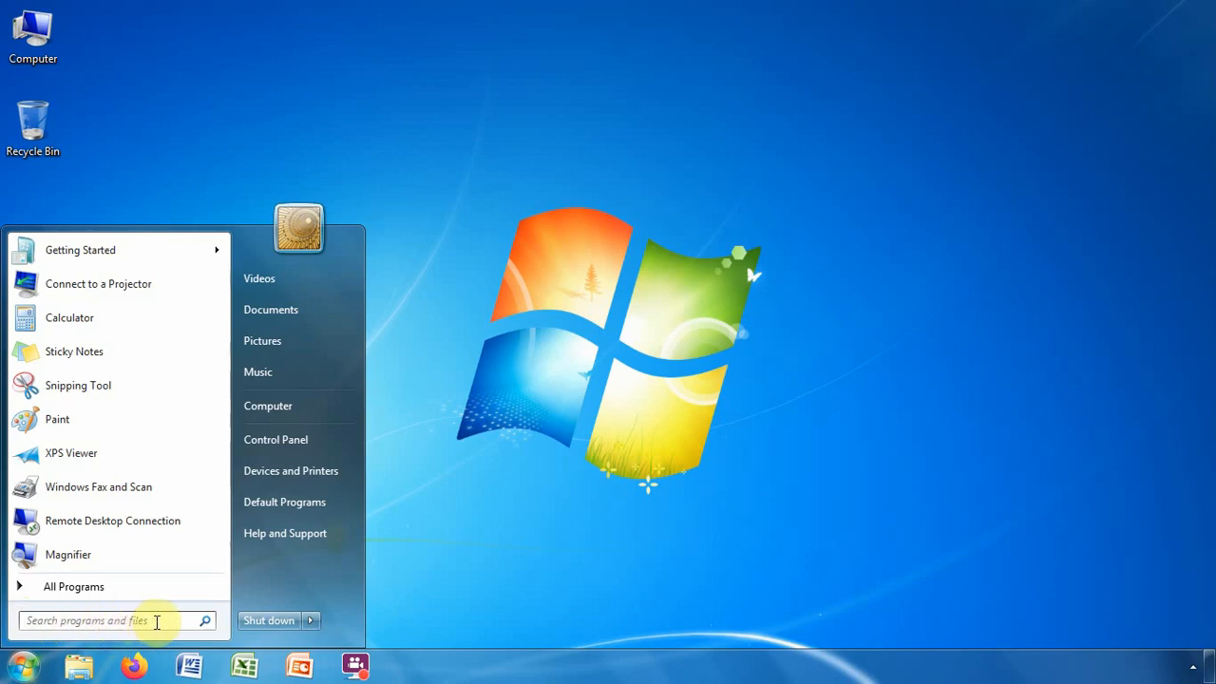
pyautogui.click(157, 621)
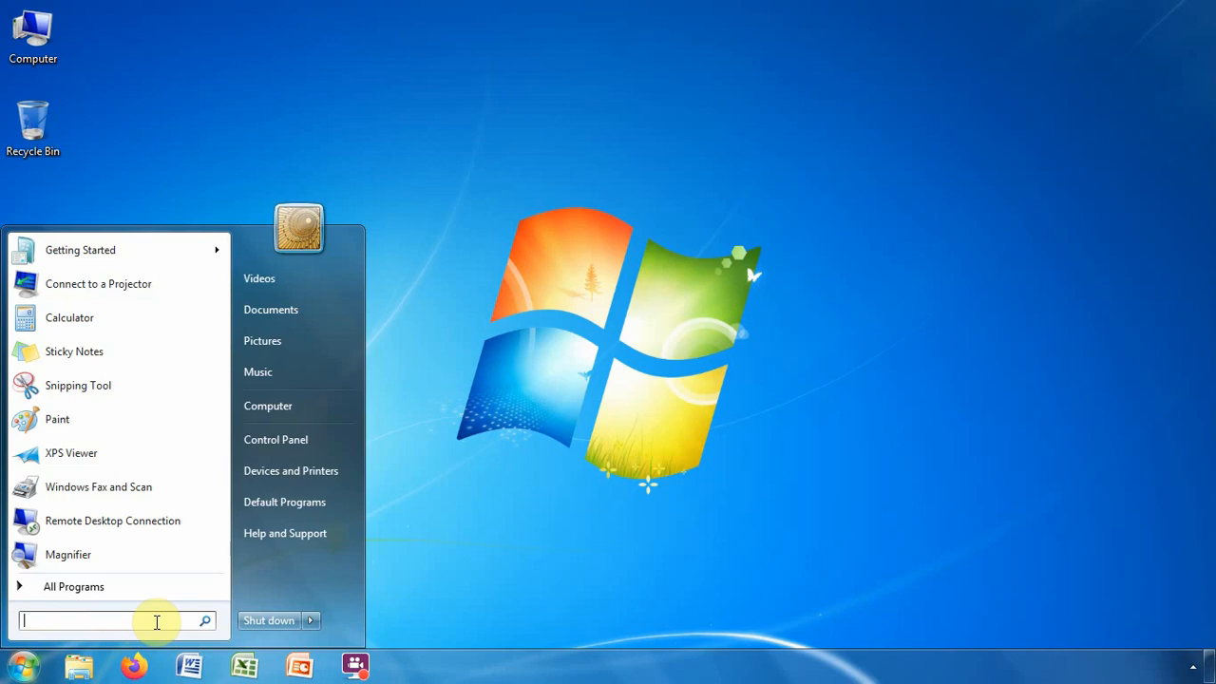
pyautogui.write('word')
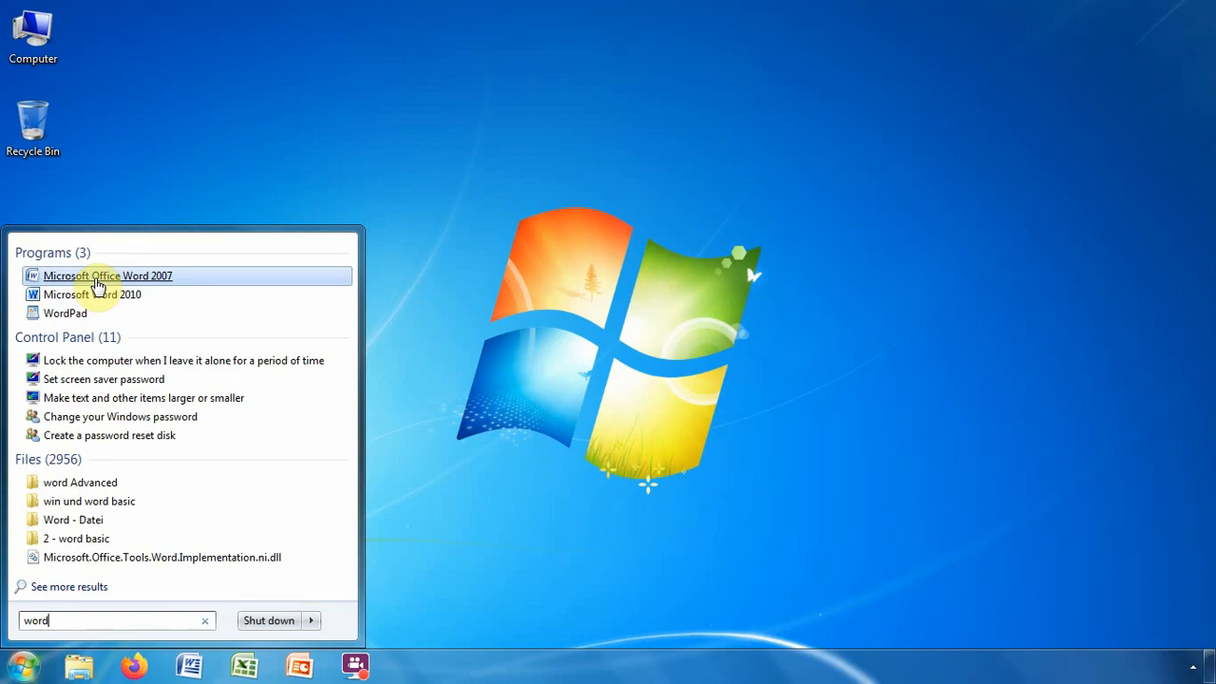
pyautogui.click(97, 281)
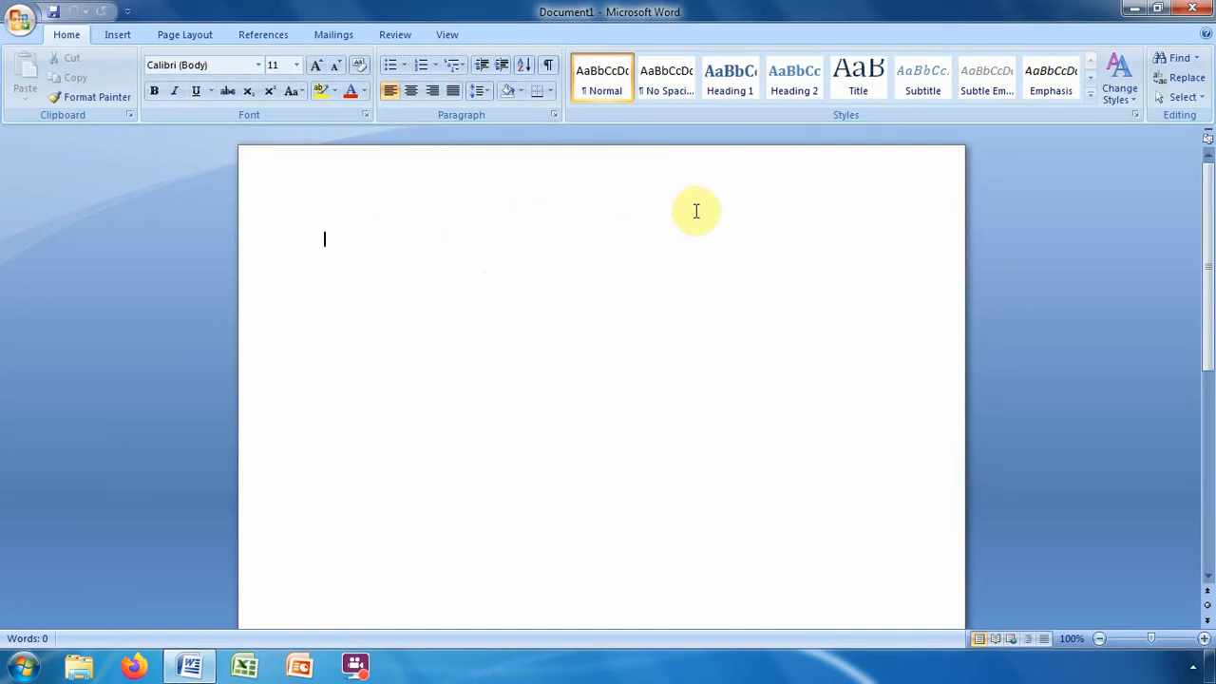
pyautogui.click(1194, 9)
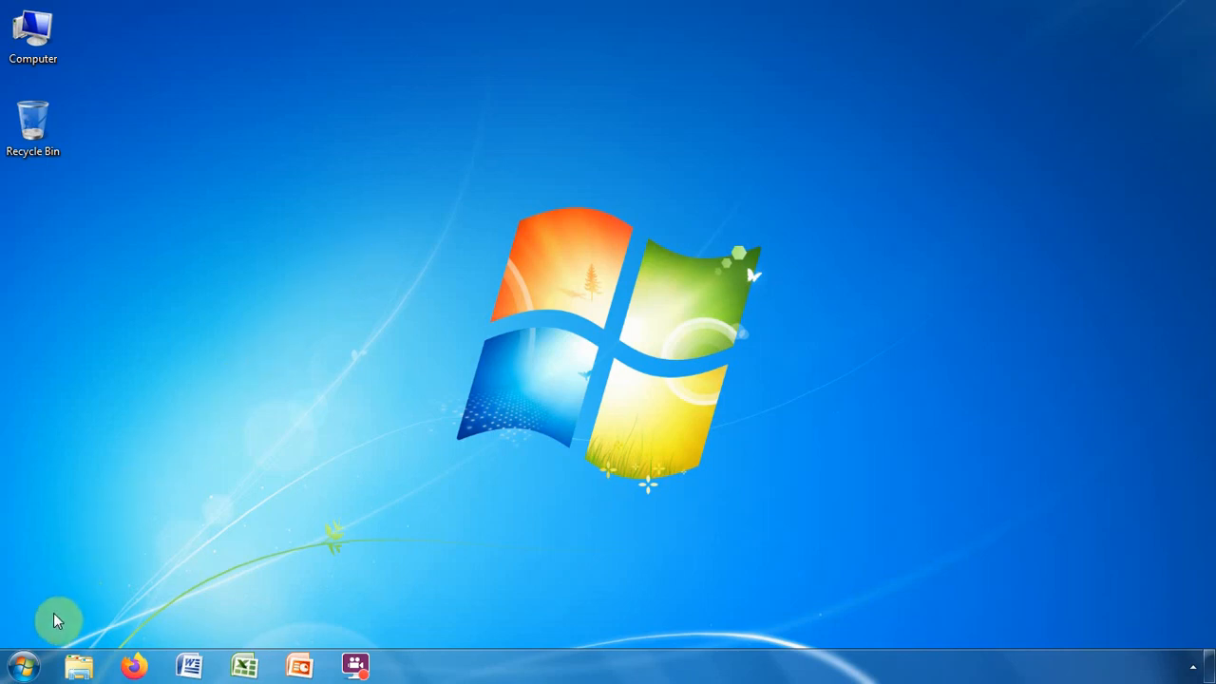
# - Open the Documents library in a file browser window
pyautogui.click(25, 663)
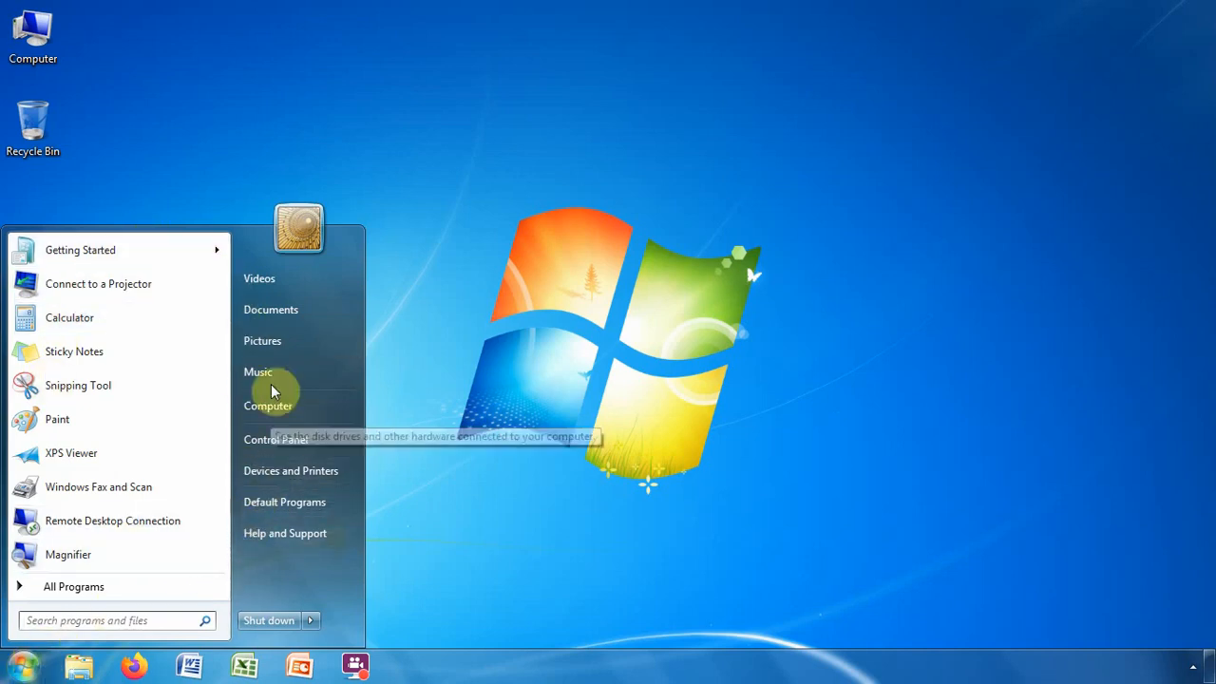
pyautogui.click(283, 314)
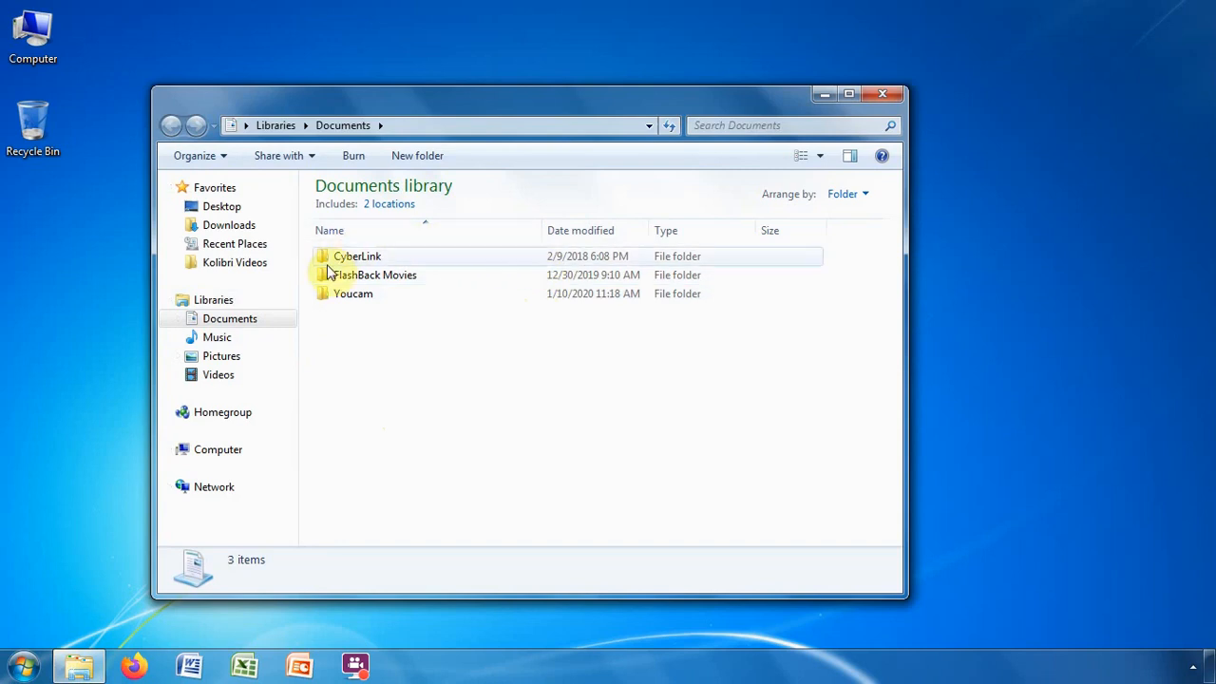
pyautogui.click(358, 329)
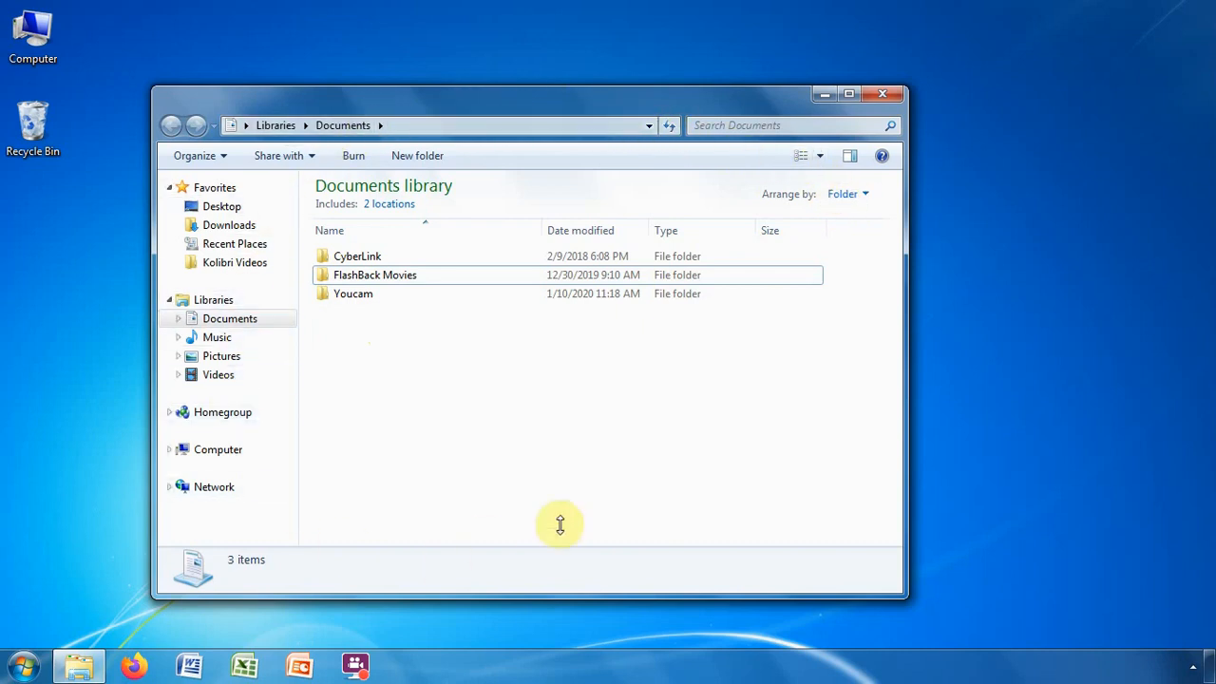
# - Create a new folder in the Documents library and keep its default name
pyautogui.rightClick(447, 328)
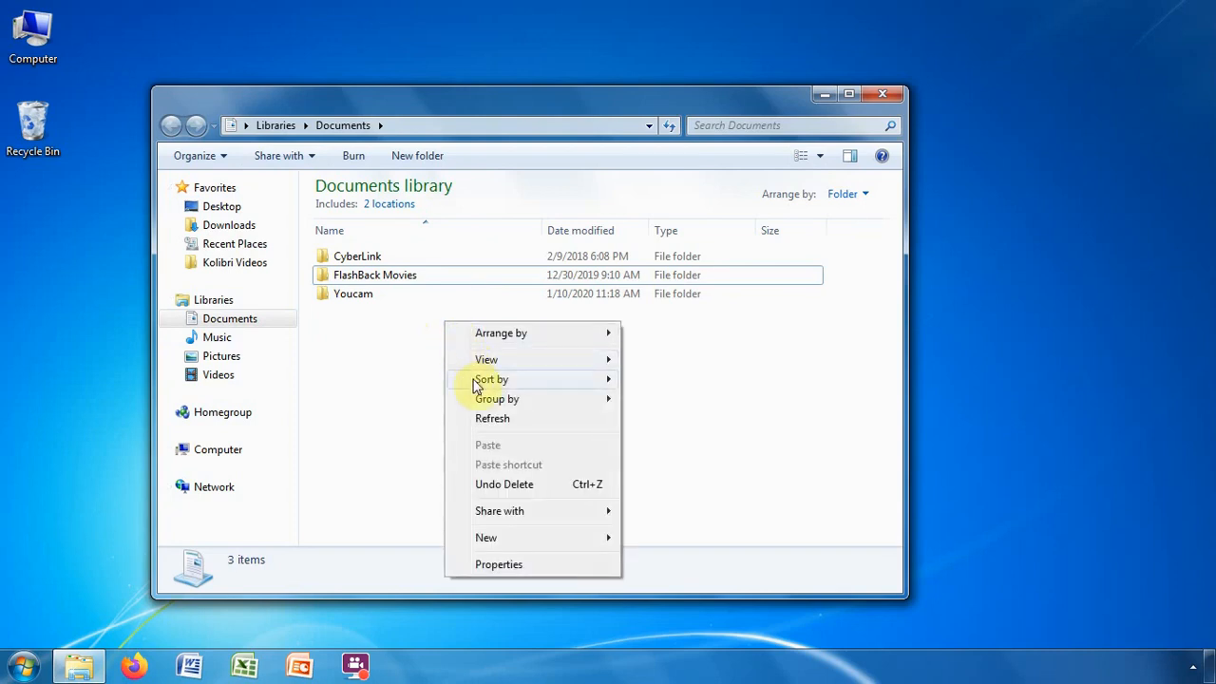
pyautogui.moveTo(520, 538)
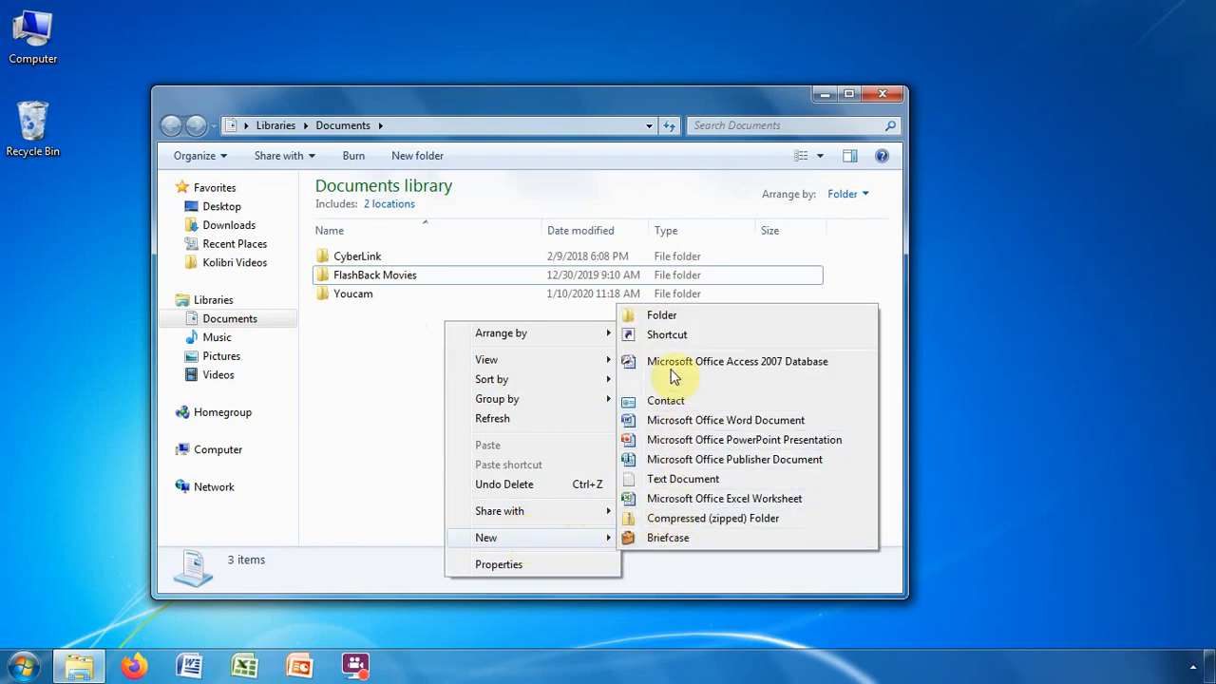
pyautogui.click(664, 316)
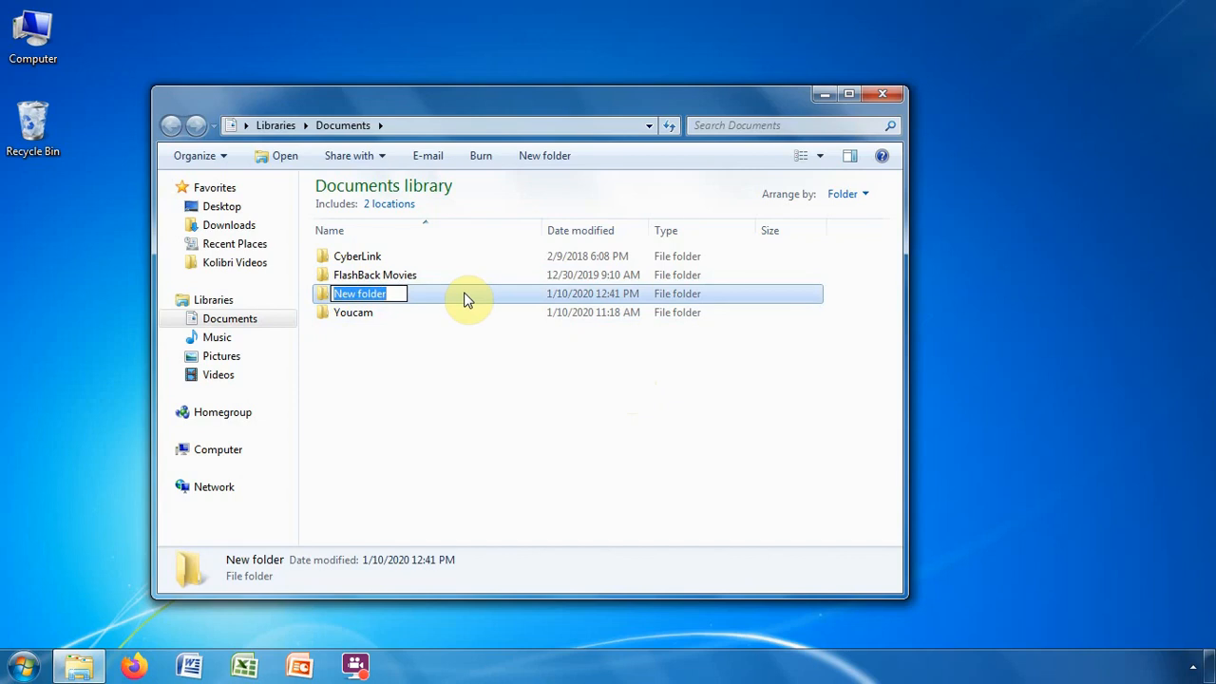
pyautogui.click(714, 380)
pyautogui.click(714, 381)
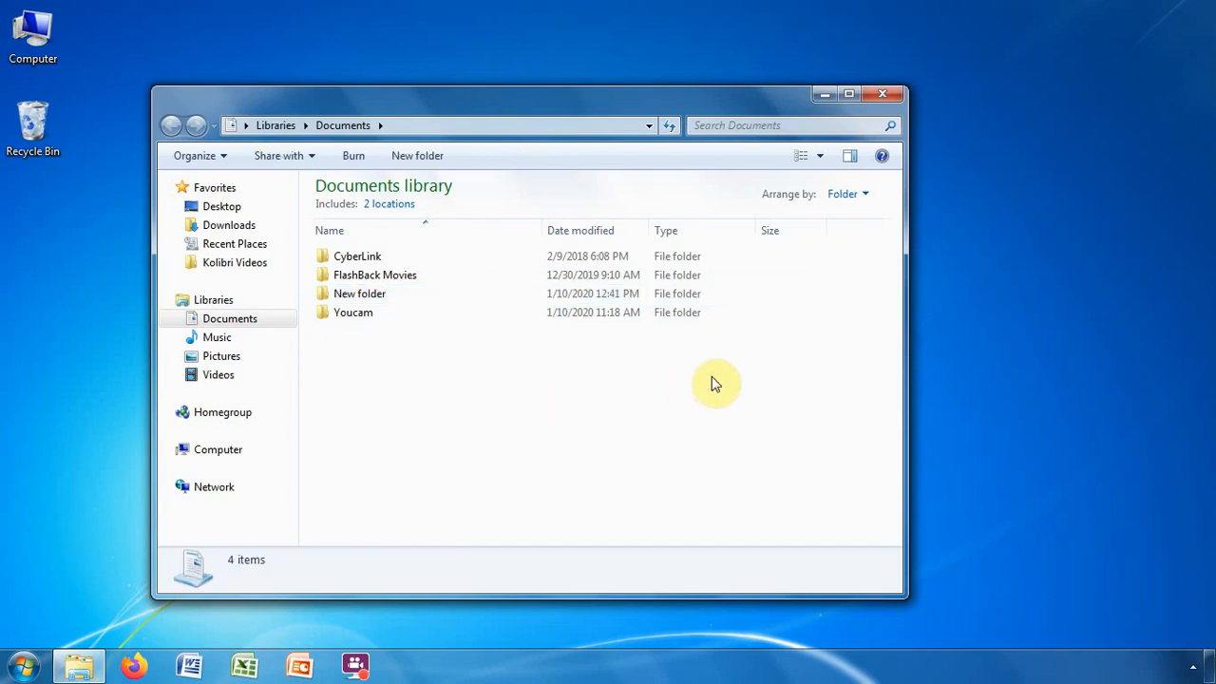
# - Rename the new folder in the Documents library as Example
pyautogui.click(358, 299)
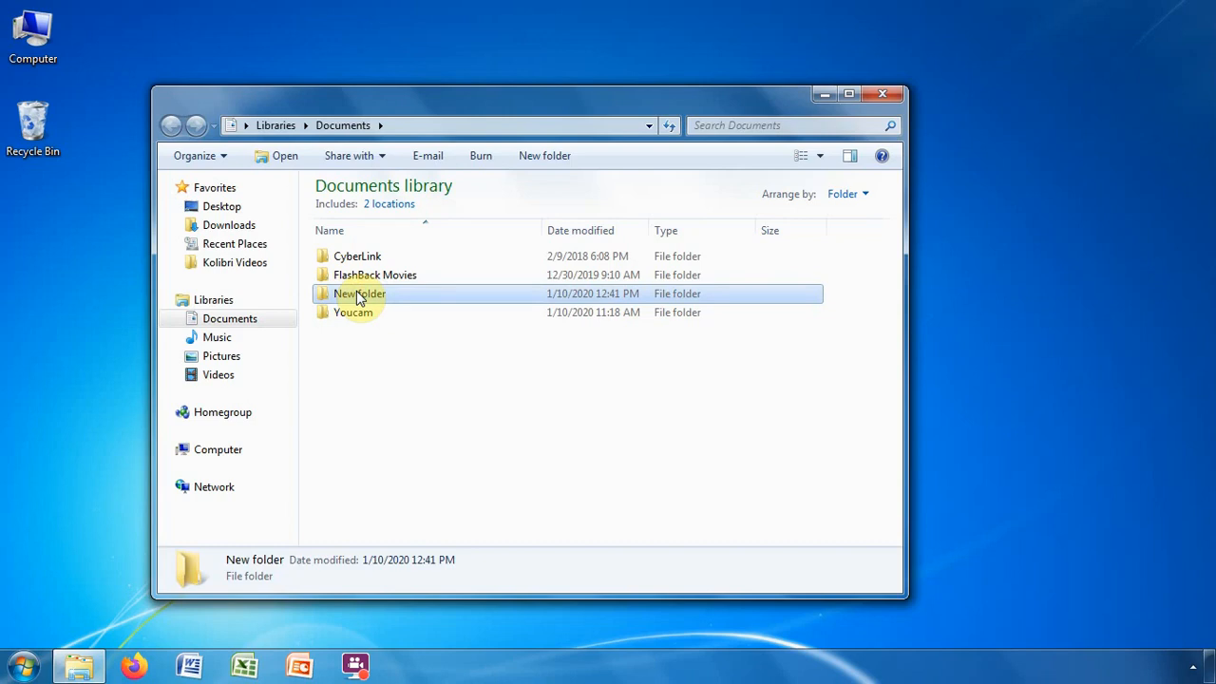
pyautogui.rightClick(358, 298)
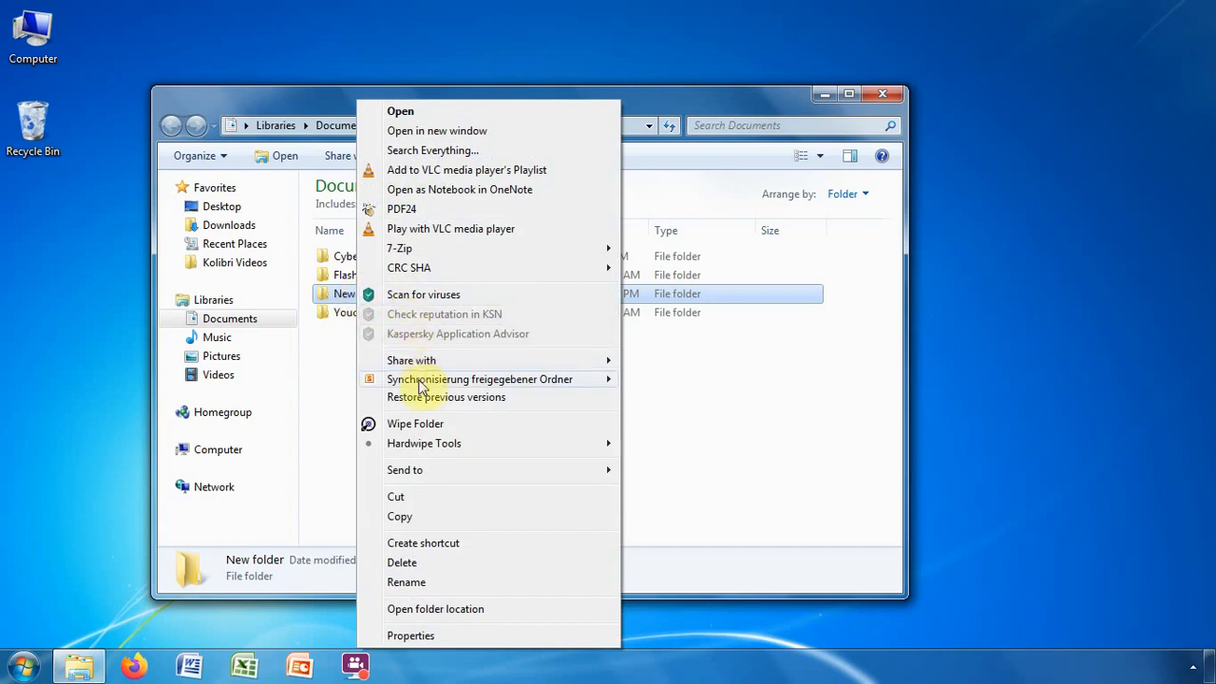
pyautogui.click(442, 580)
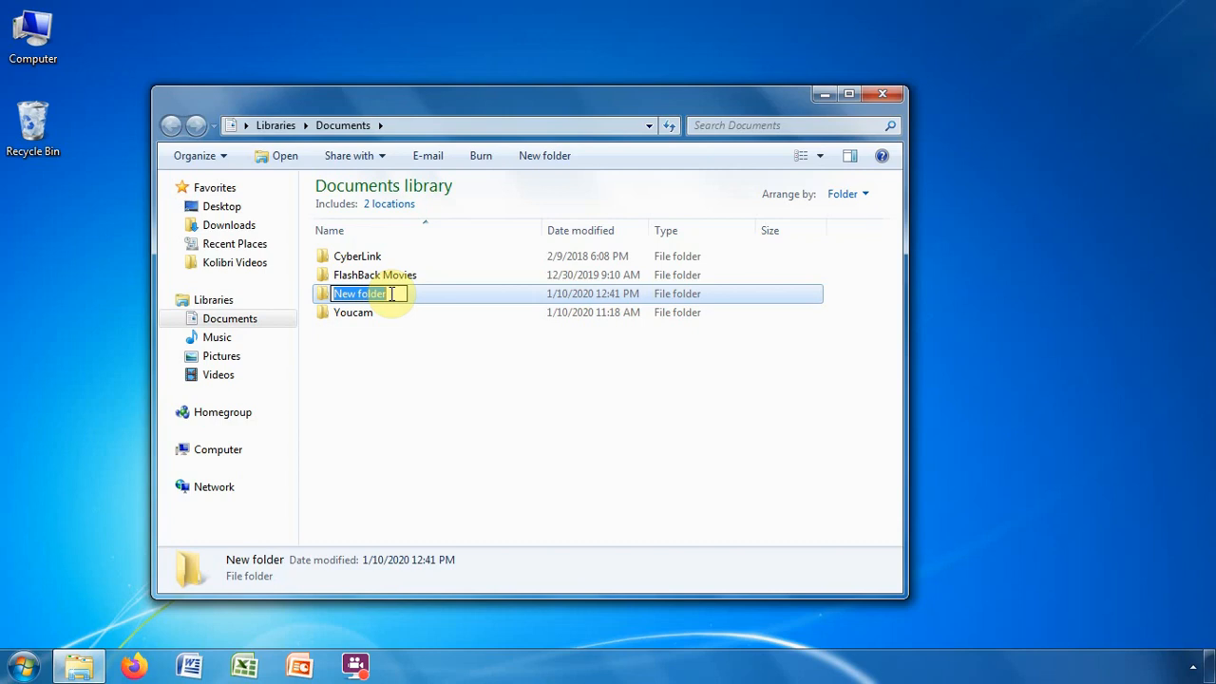
pyautogui.write('Exa')
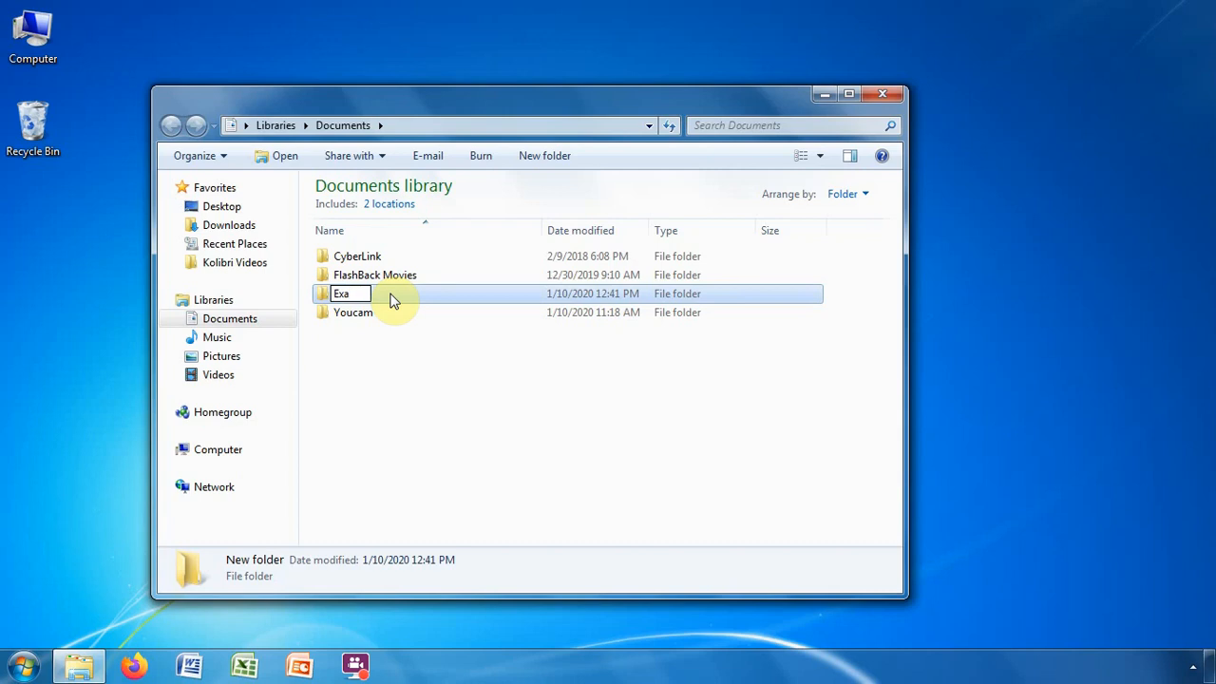
pyautogui.write('mple')
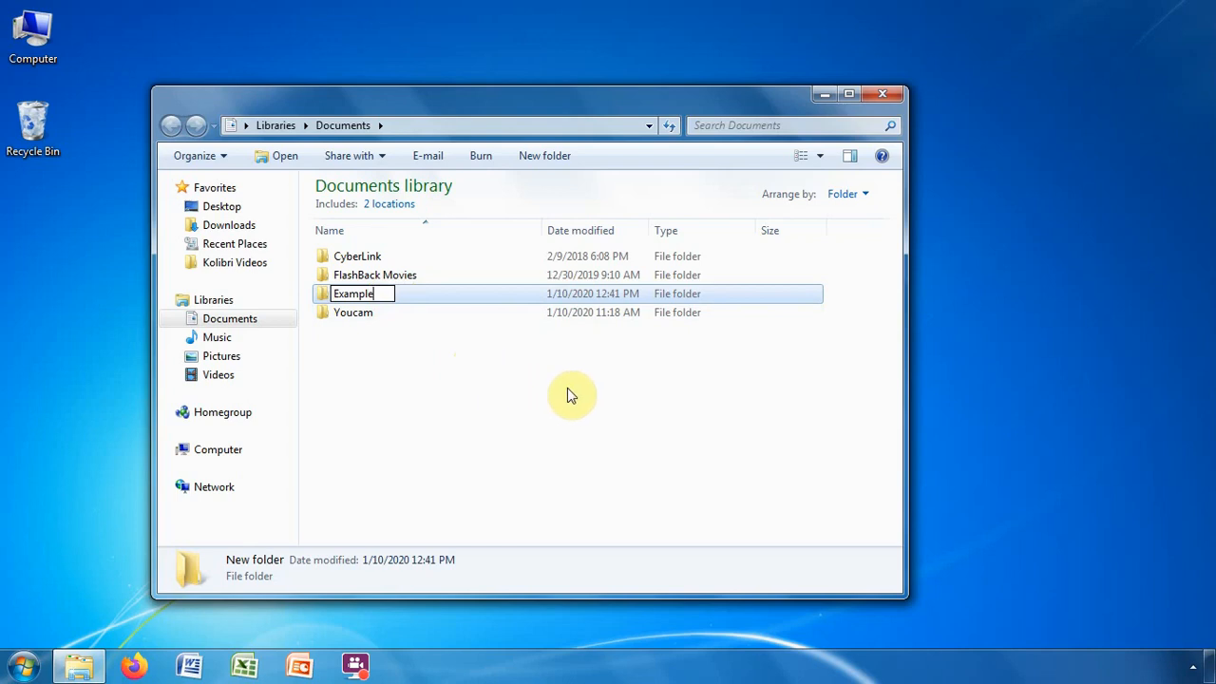
pyautogui.click(610, 389)
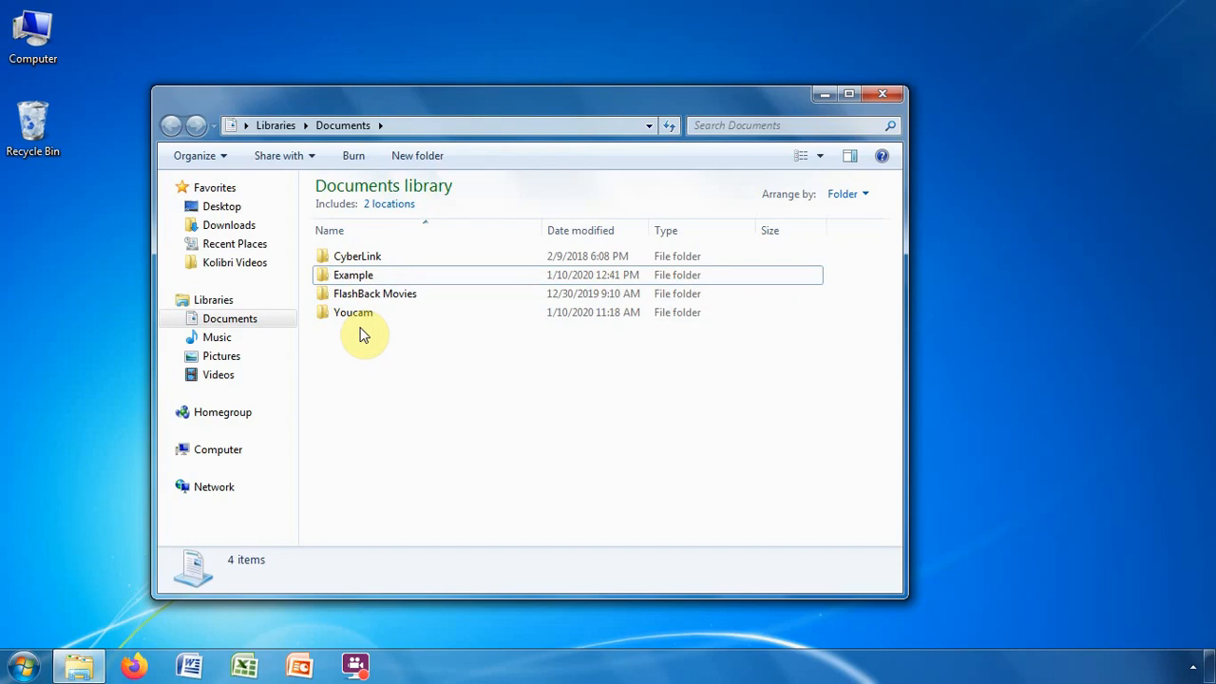
# - Create another folder in the Documents library and name it videos
pyautogui.rightClick(465, 358)
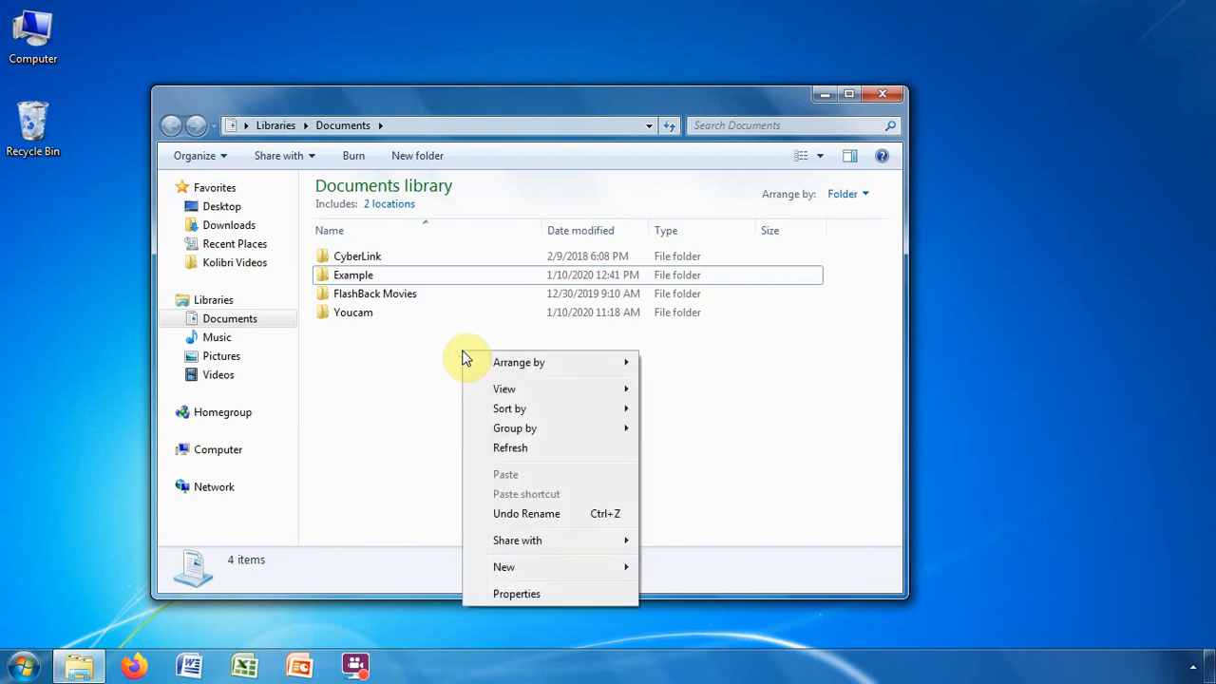
pyautogui.moveTo(554, 567)
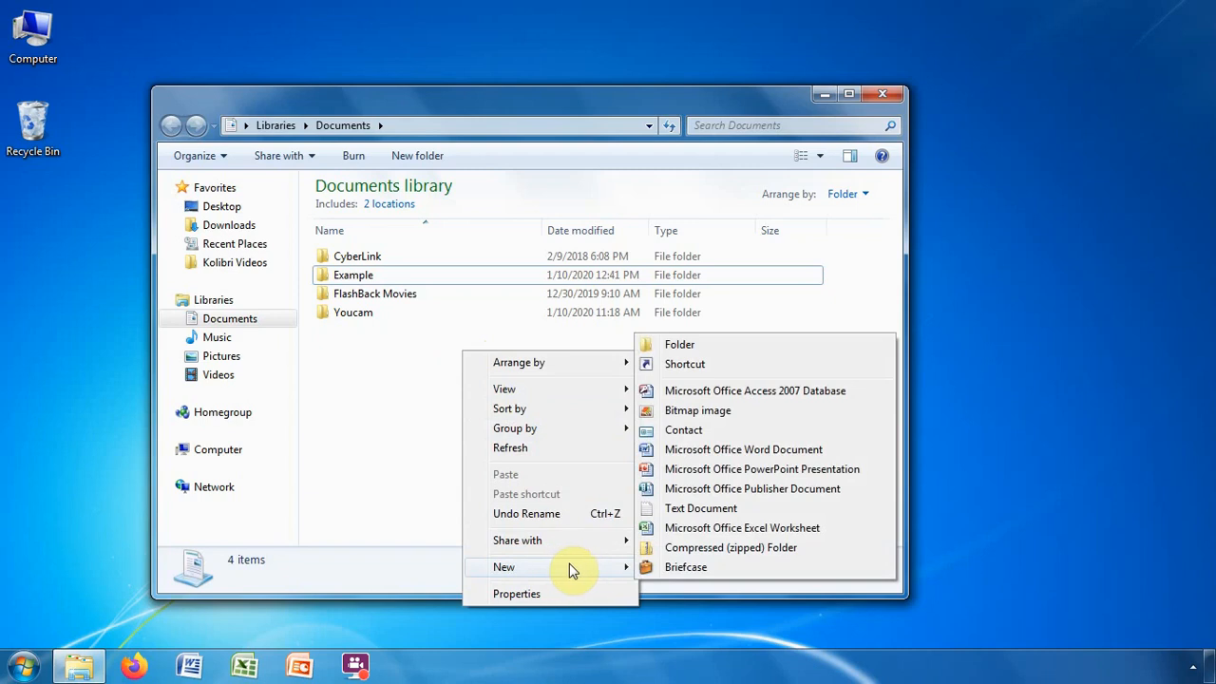
pyautogui.click(688, 347)
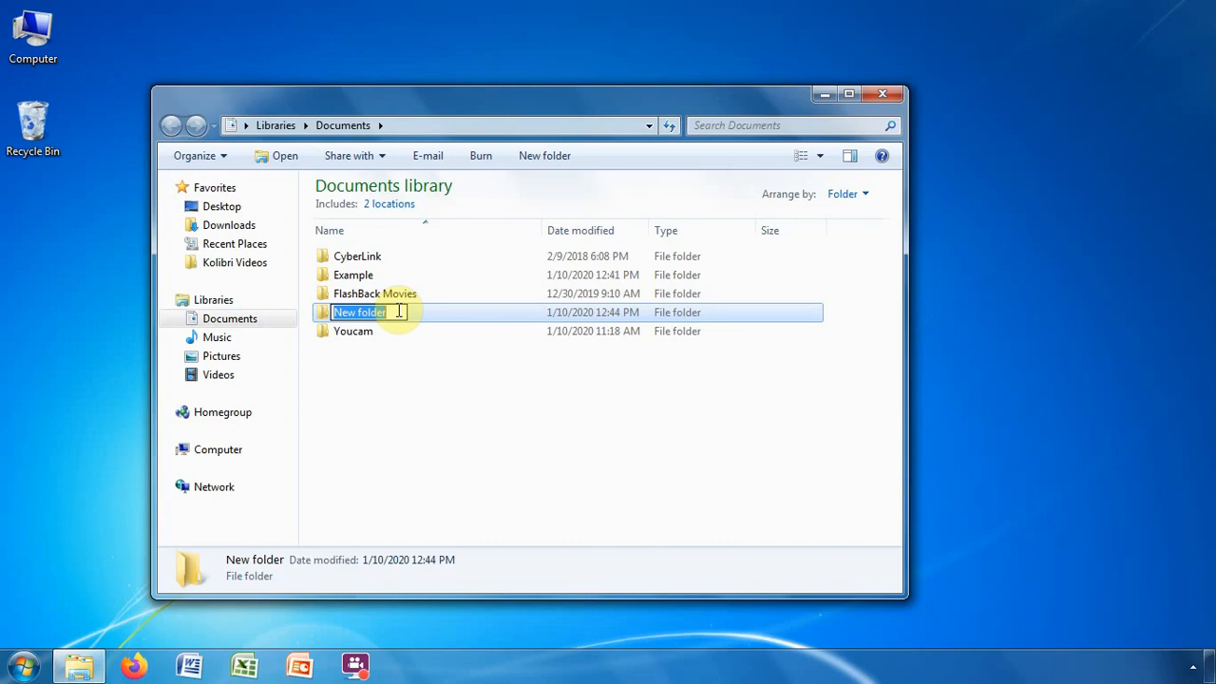
pyautogui.press('BackSpace')
pyautogui.write('videos')
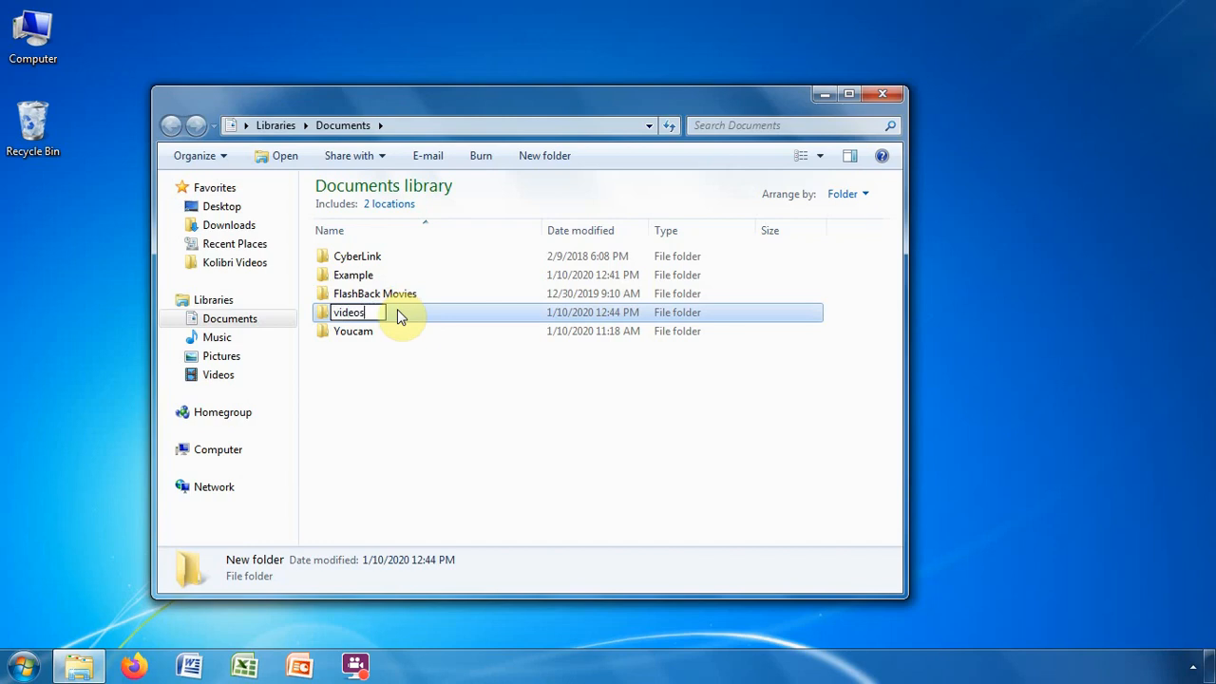
pyautogui.click(534, 392)
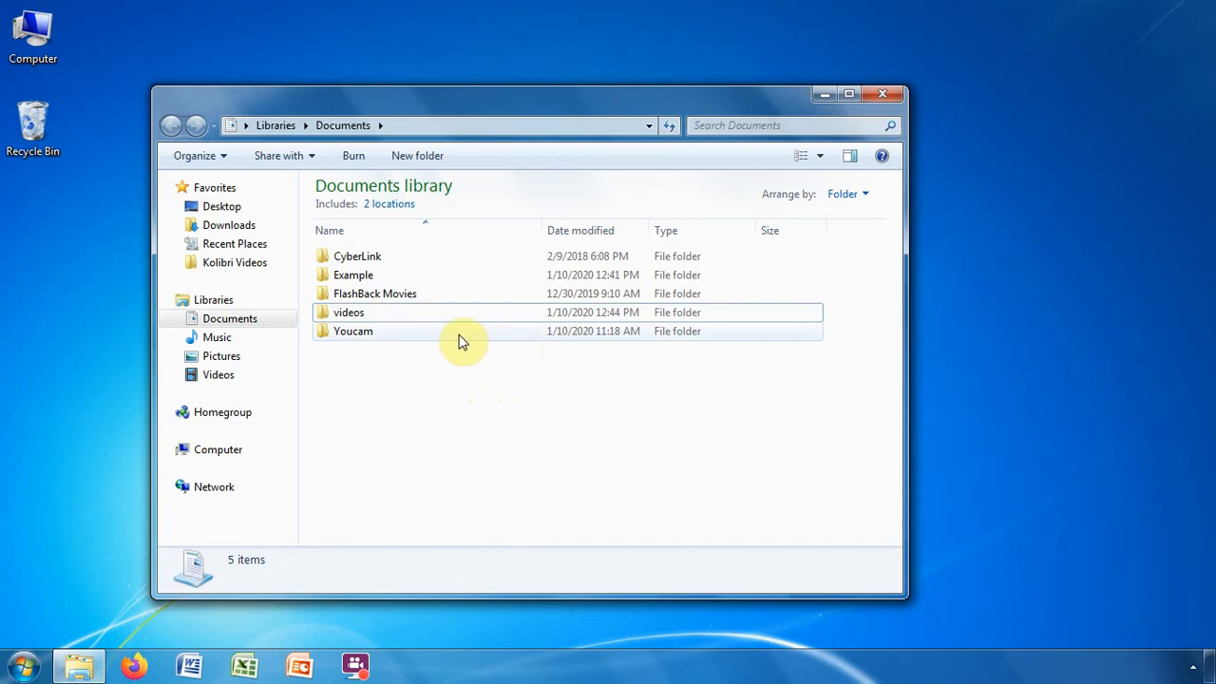
# - Create a new Microsoft Office Word document in the Documents library and name it Ict report
pyautogui.rightClick(353, 359)
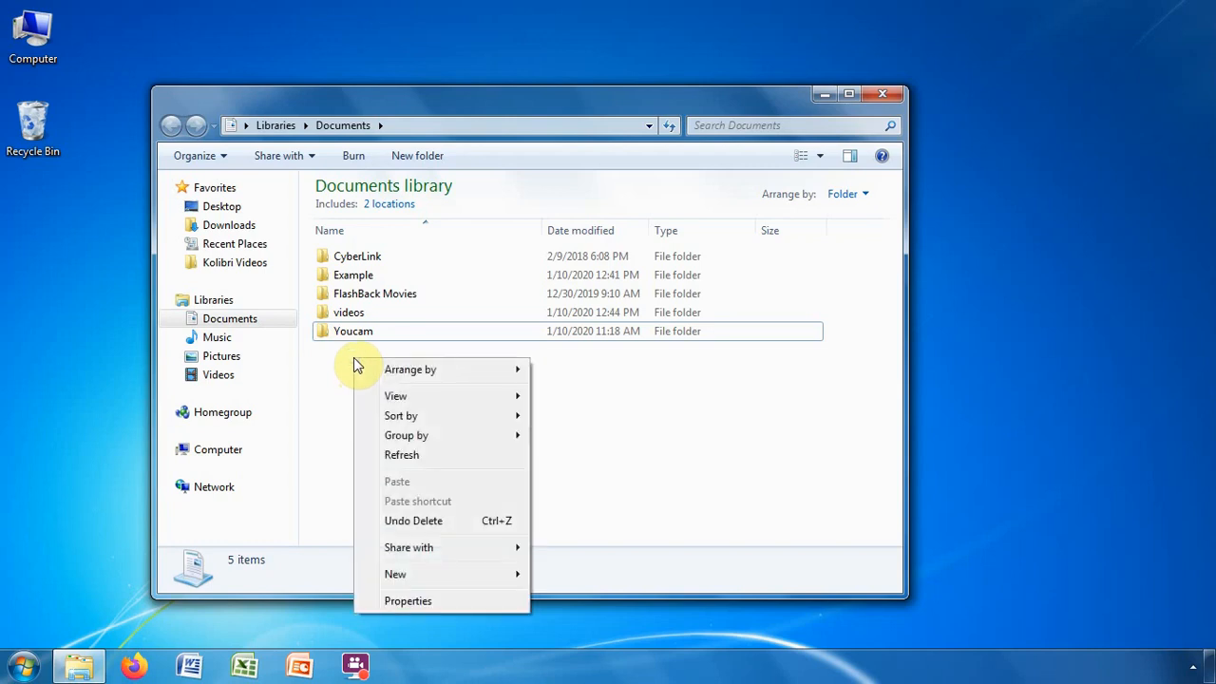
pyautogui.moveTo(440, 576)
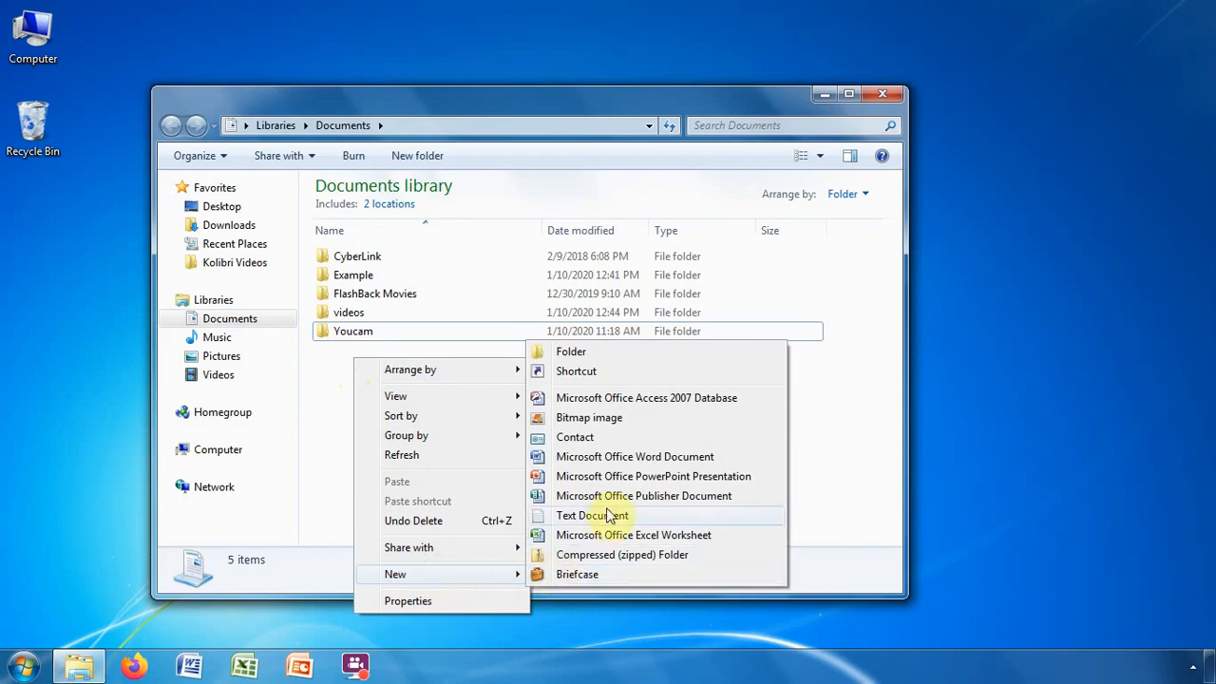
pyautogui.click(677, 458)
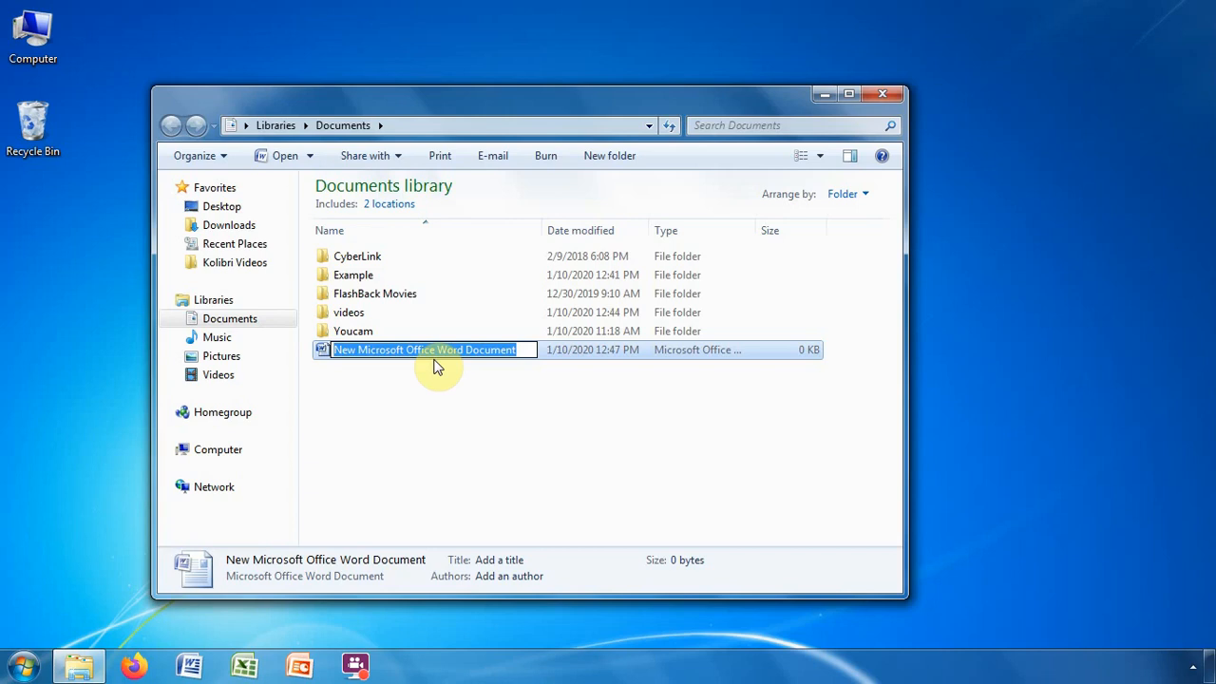
pyautogui.press('BackSpace')
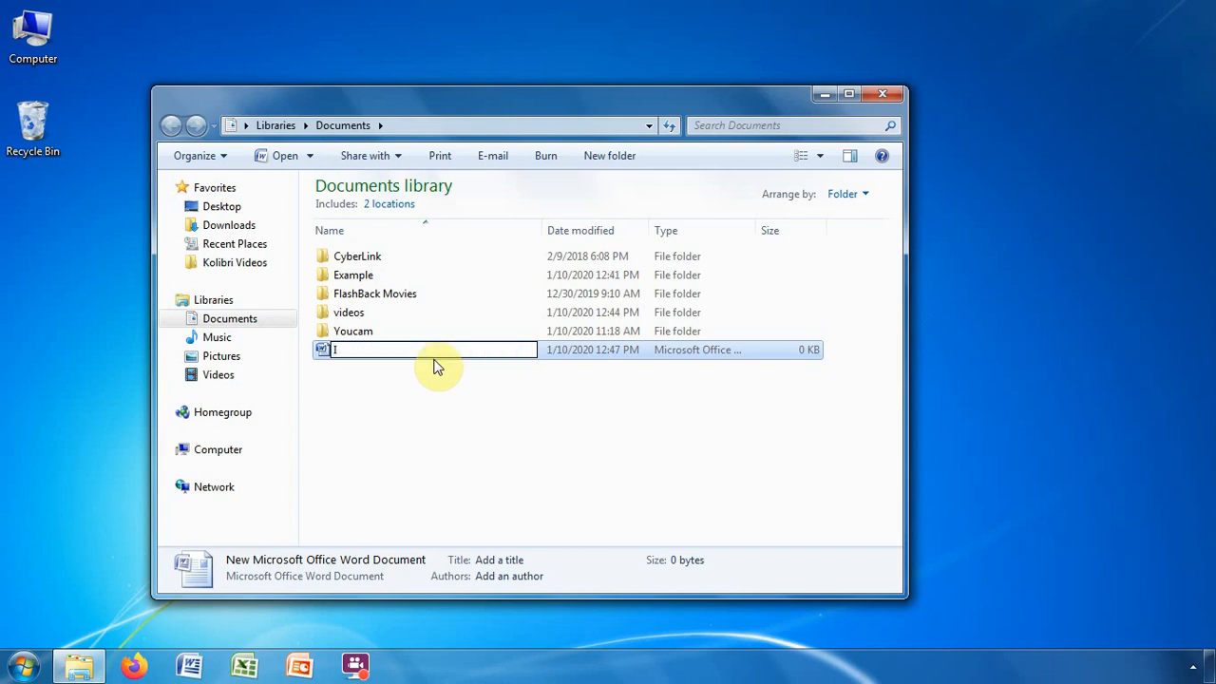
pyautogui.write('Ict report')
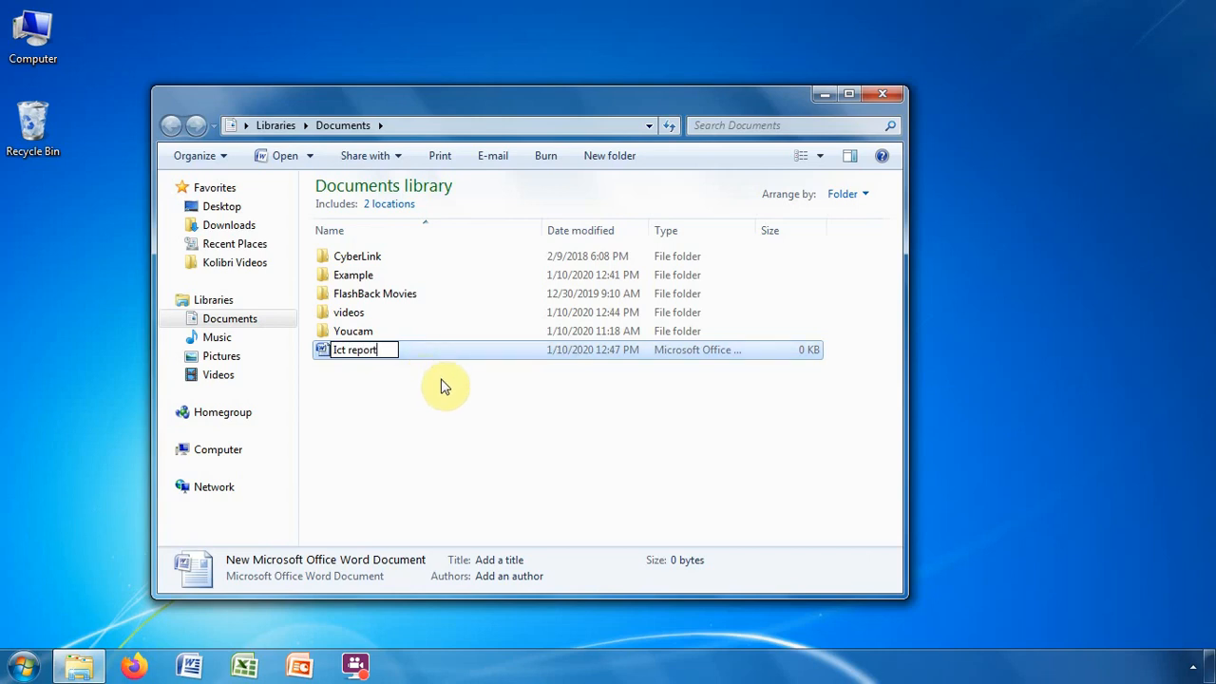
pyautogui.click(547, 395)
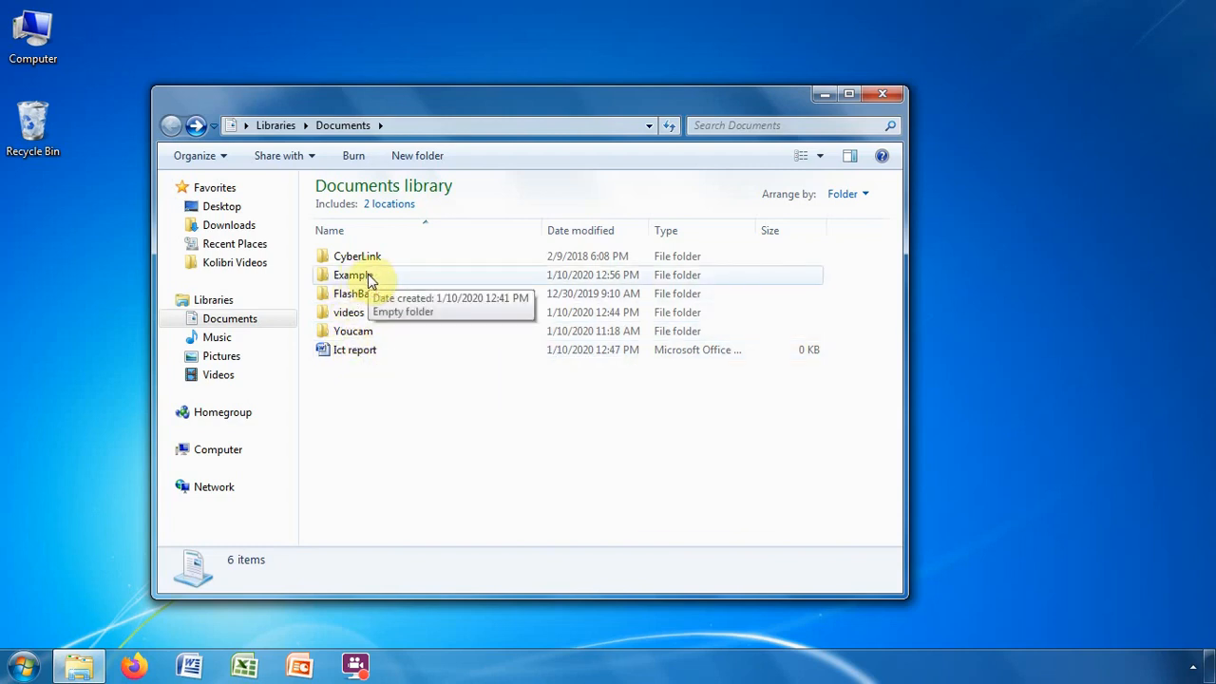
# - Move the Ict report document into the Example folder
pyautogui.click(347, 353)
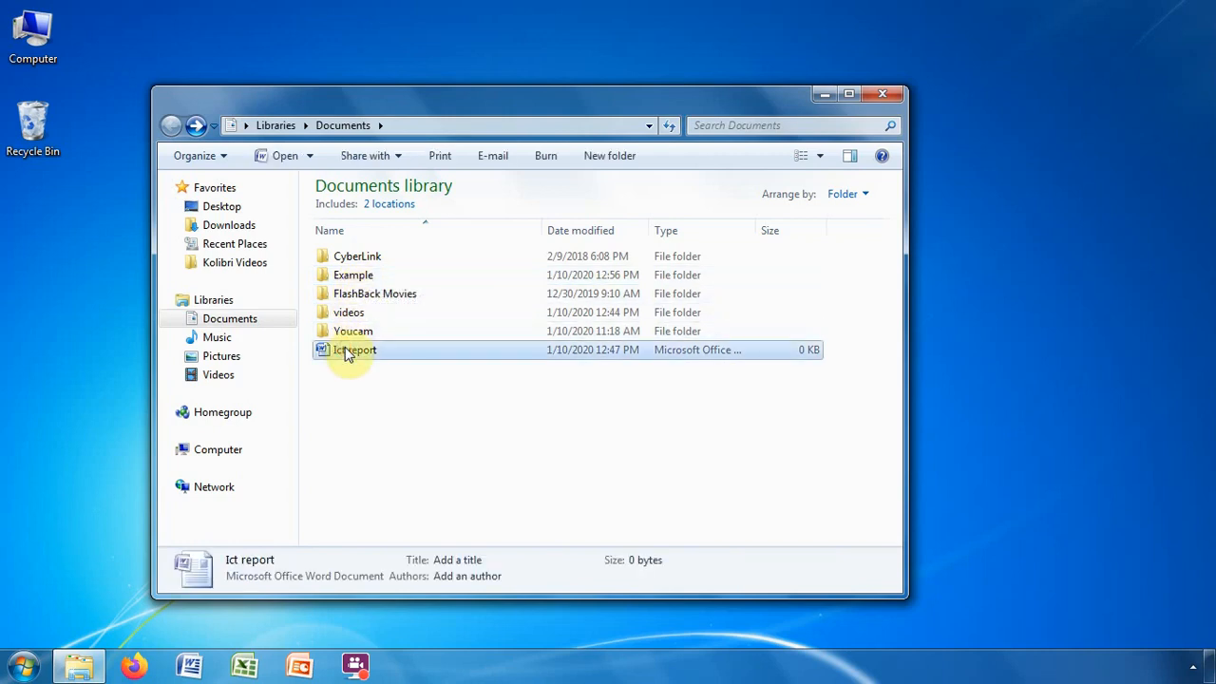
pyautogui.moveTo(347, 353); pyautogui.dragTo(349, 278)
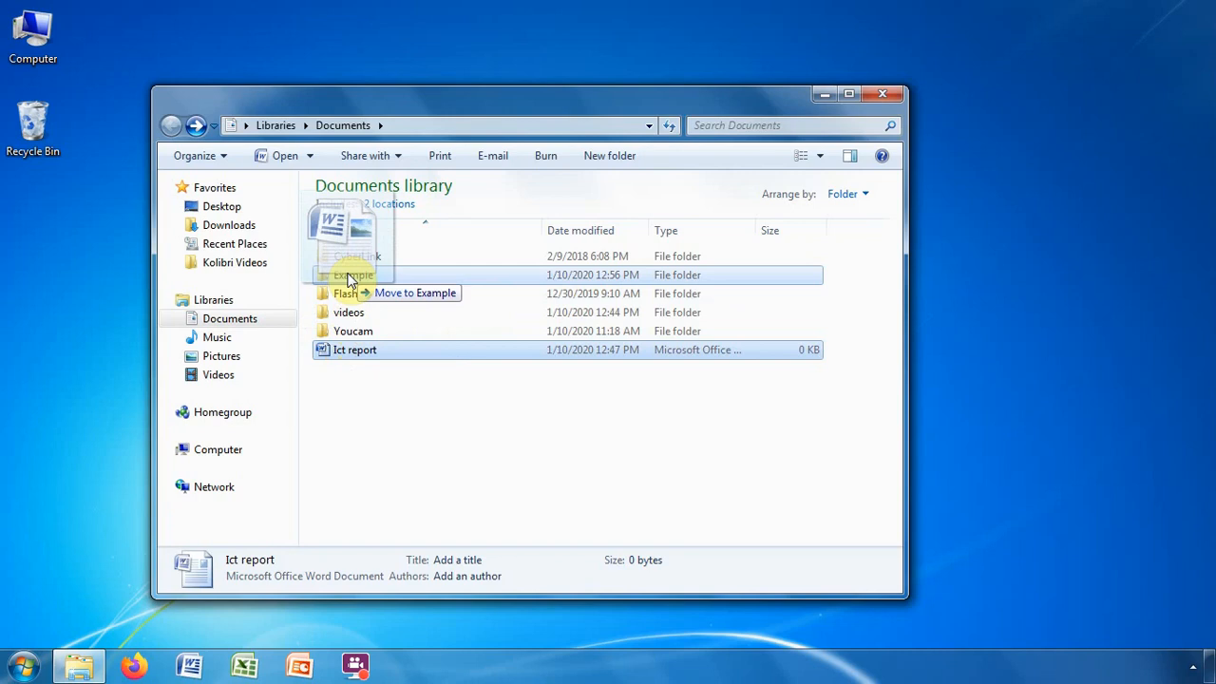
pyautogui.moveTo(348, 277); pyautogui.dragTo(349, 278)
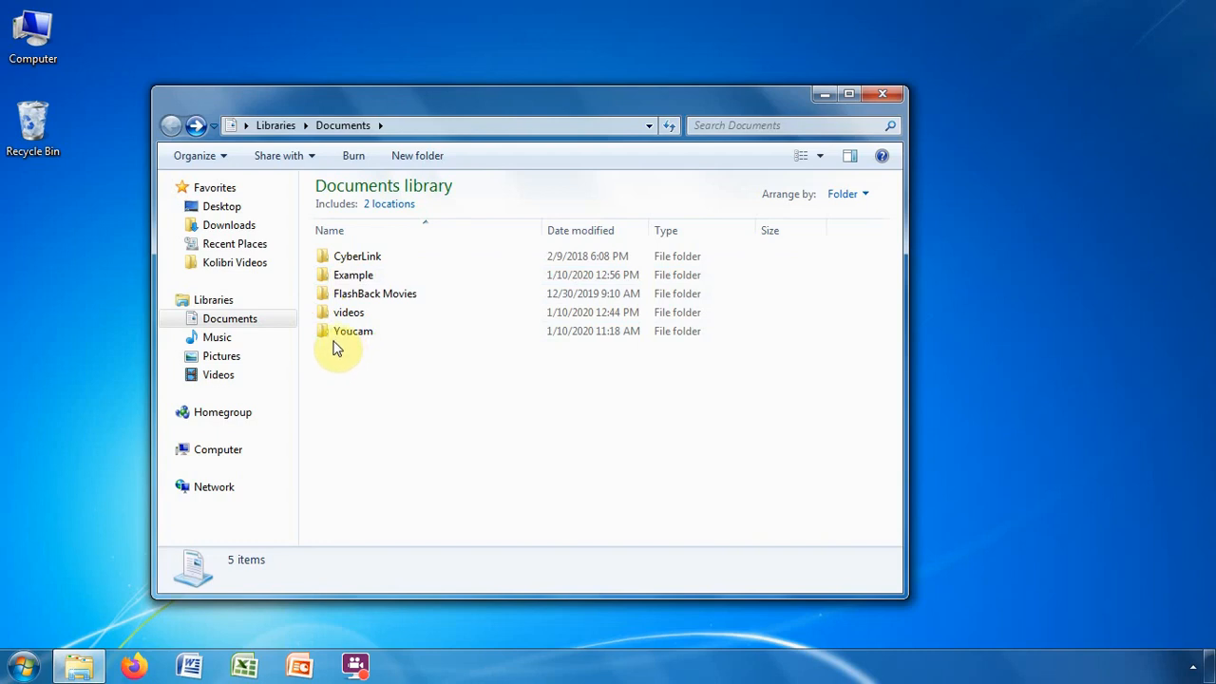
# - Open the Example folder and paste a copy of the Ict report document into the same folder
pyautogui.doubleClick(364, 277)
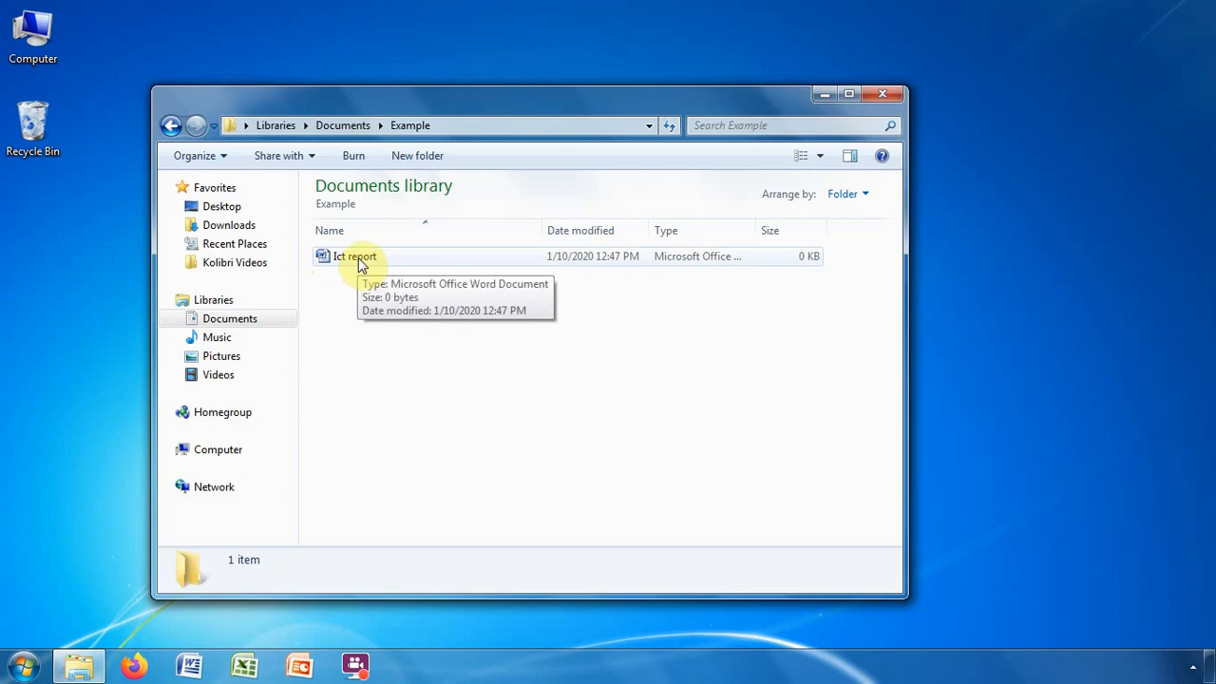
pyautogui.click(360, 258)
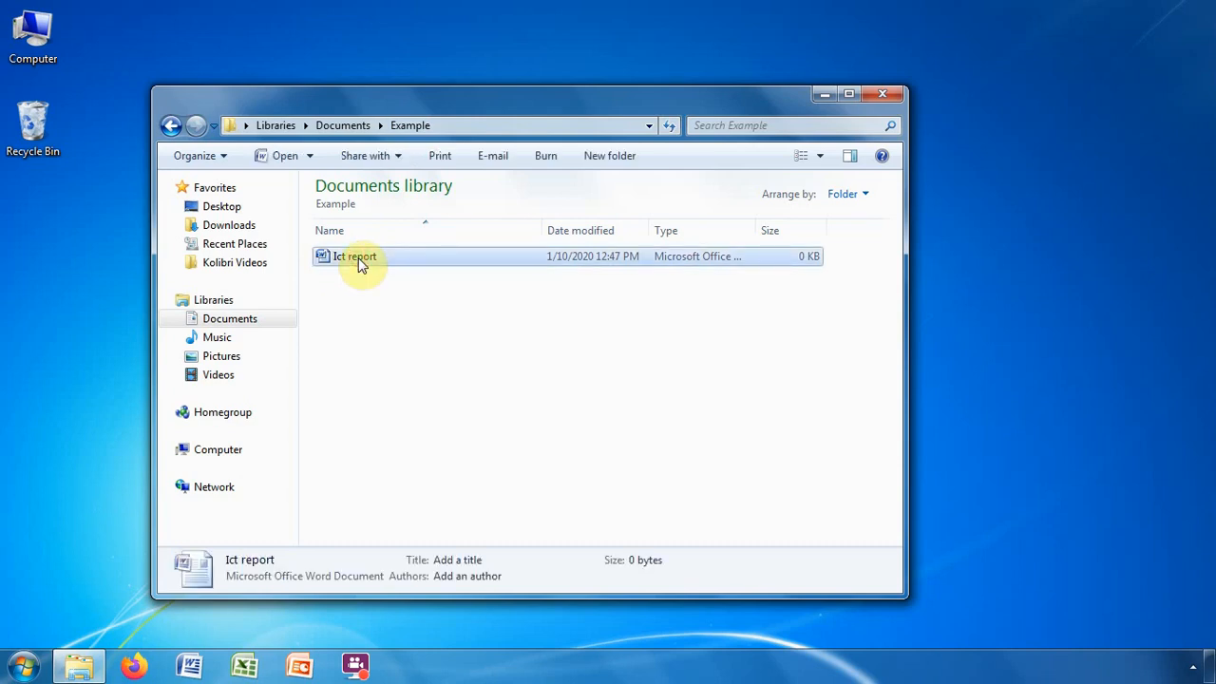
pyautogui.rightClick(362, 263)
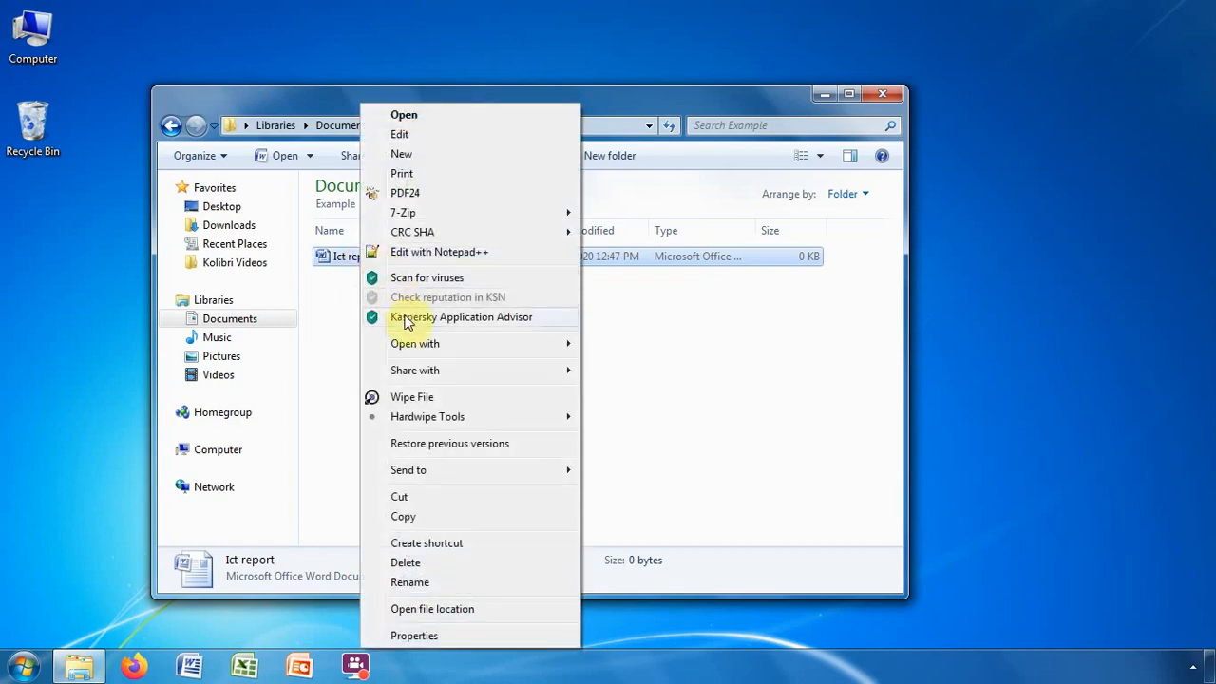
pyautogui.click(409, 521)
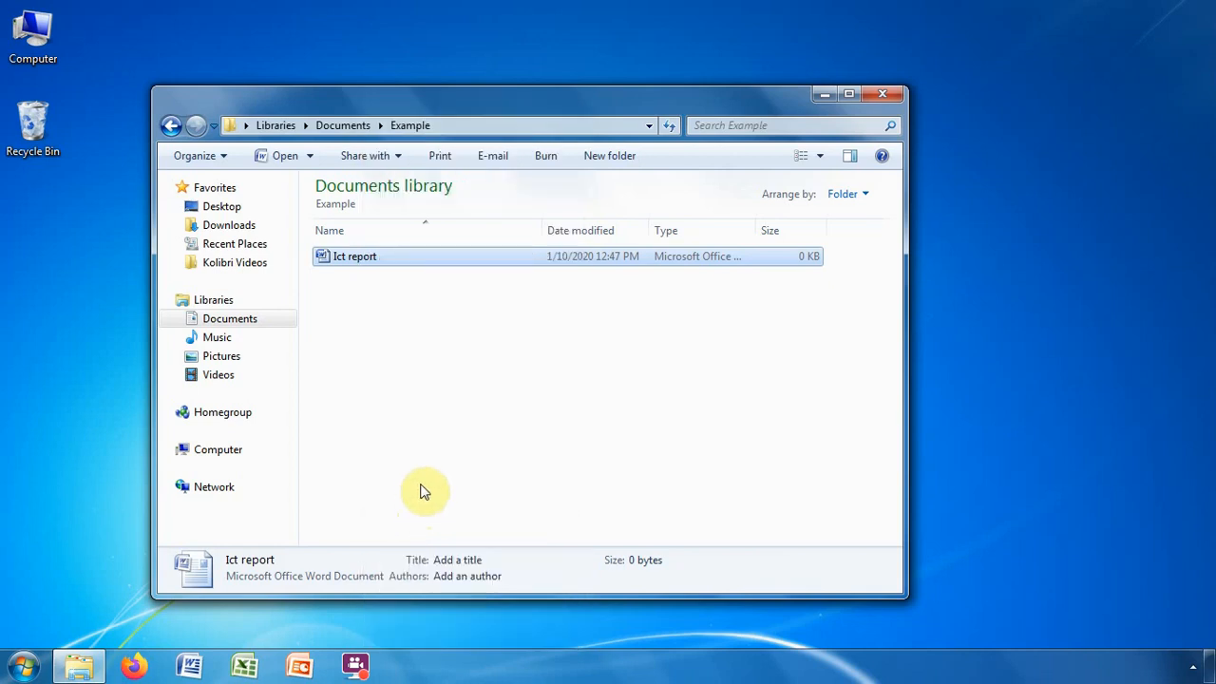
pyautogui.rightClick(392, 294)
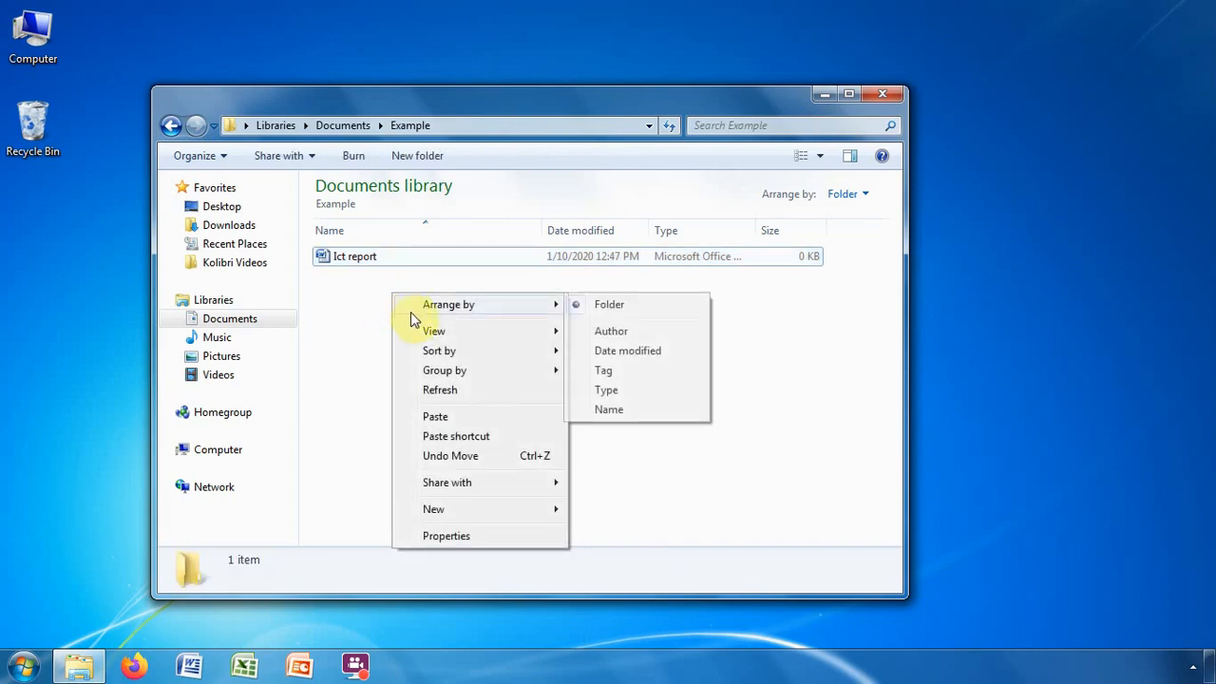
pyautogui.click(438, 420)
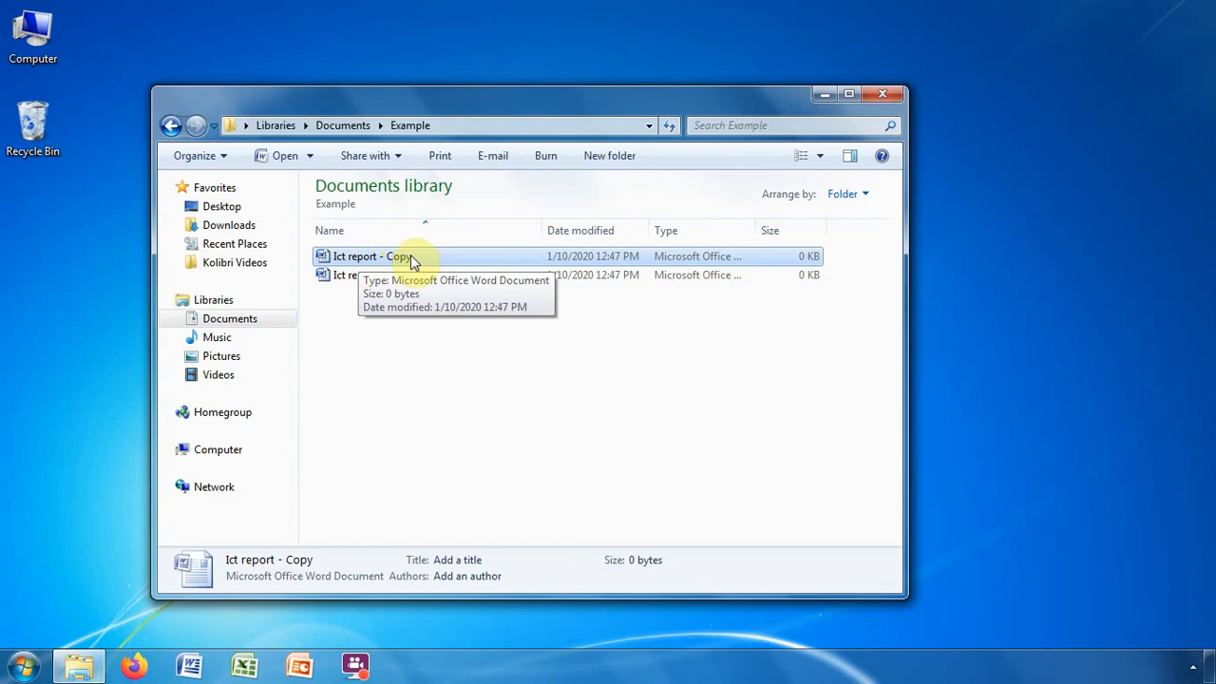
pyautogui.click(401, 306)
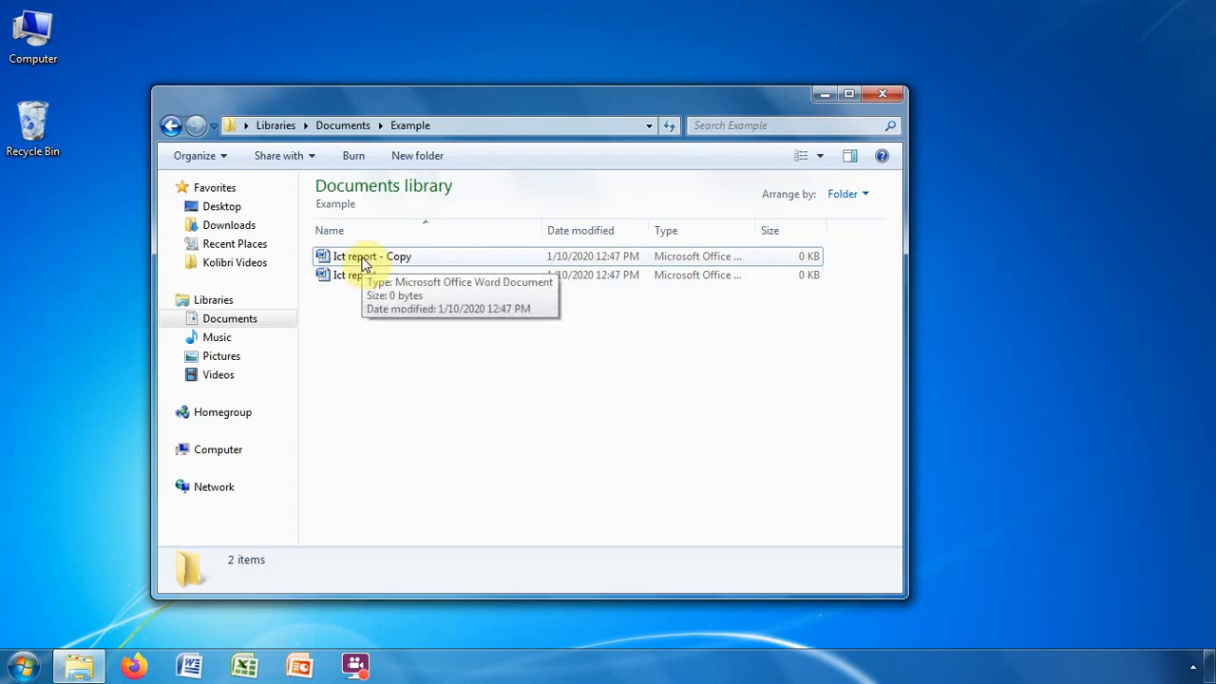
# - Delete the copied document Ict report - Copy from the Example folder, sending it to the Recycle Bin
pyautogui.click(365, 264)
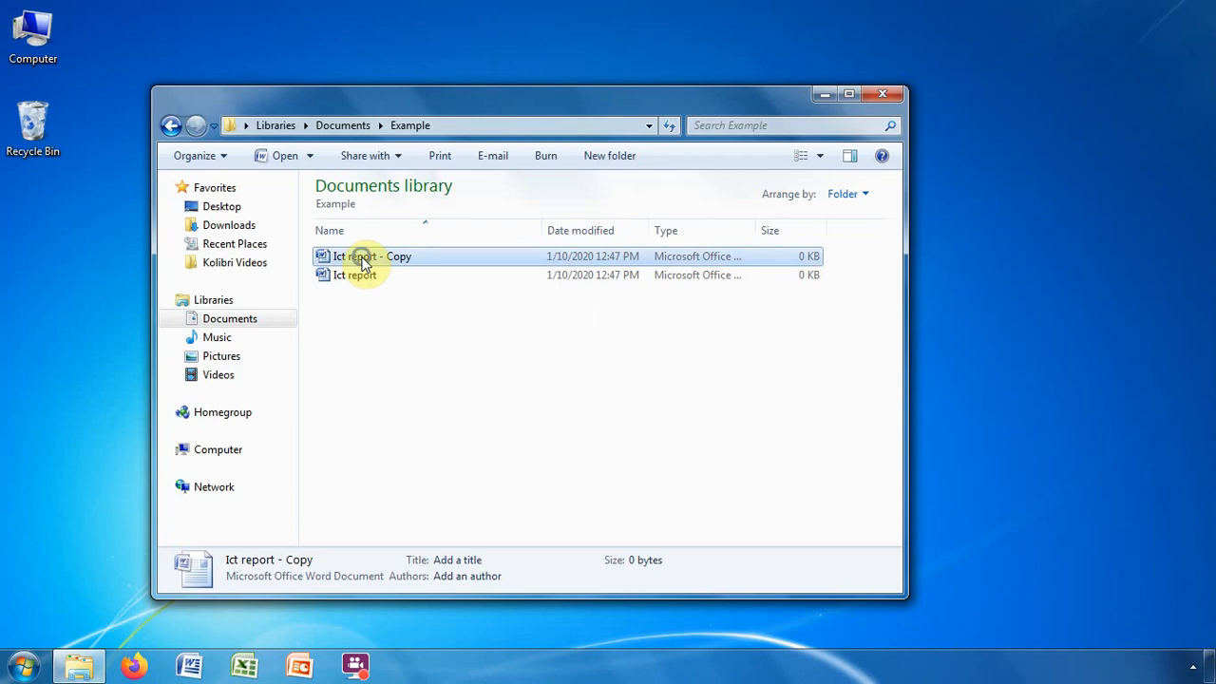
pyautogui.rightClick(365, 263)
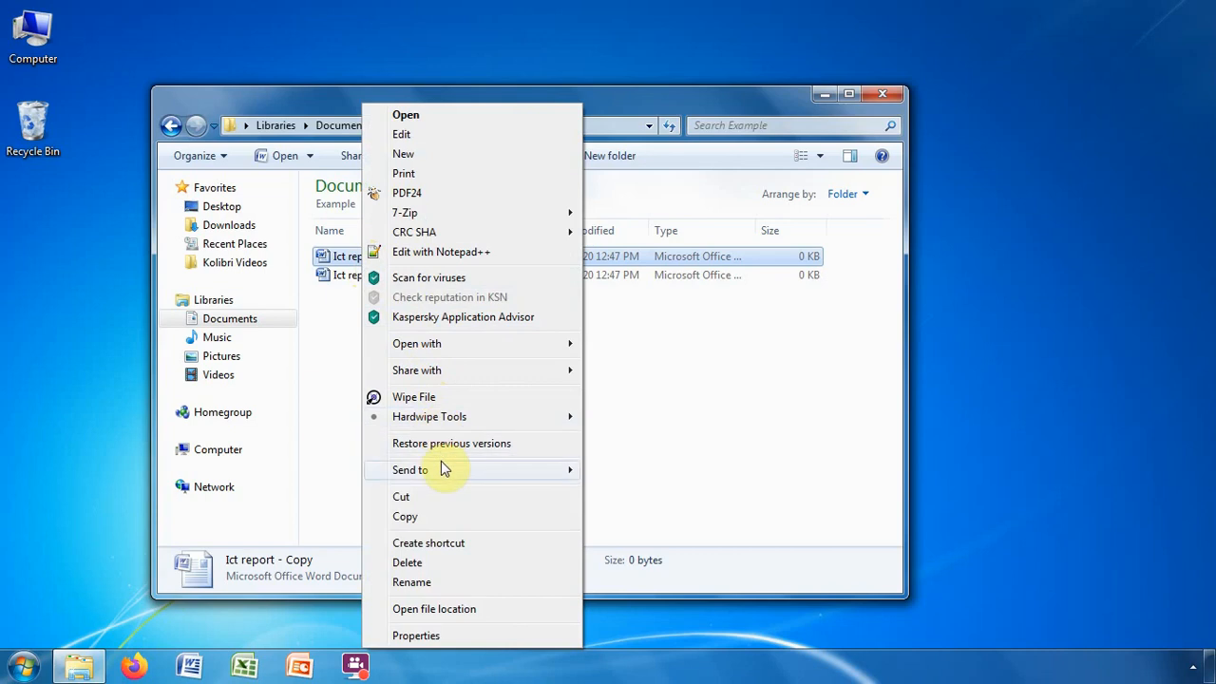
pyautogui.click(408, 565)
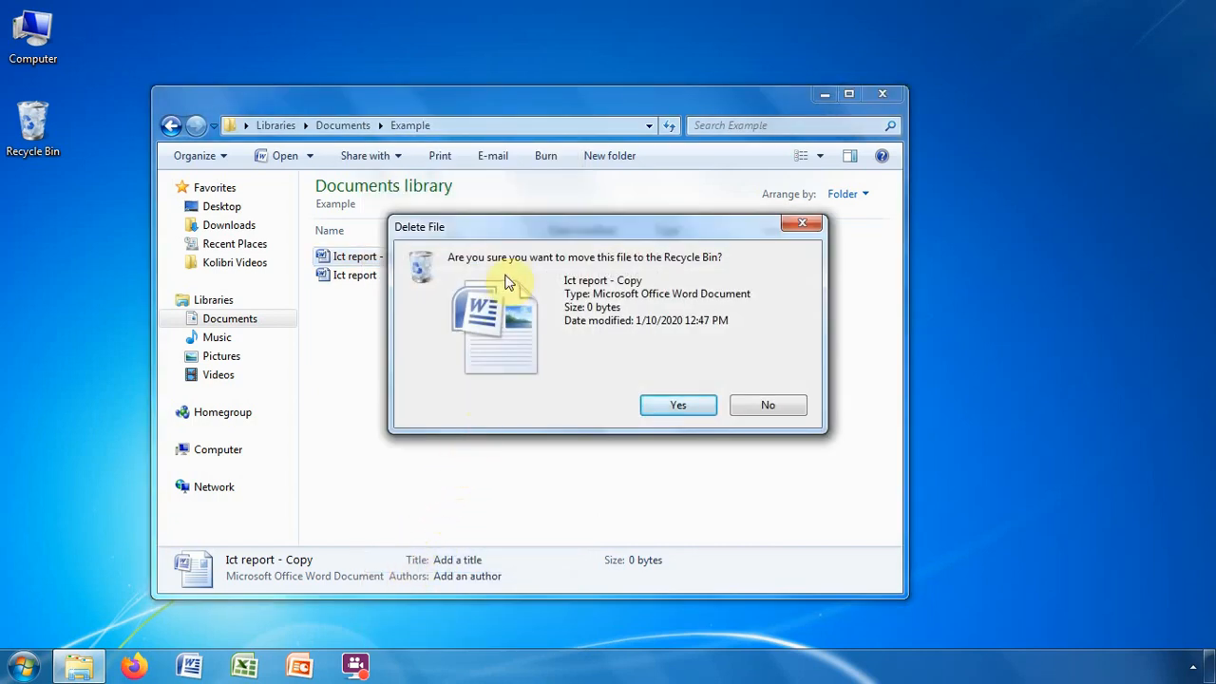
pyautogui.moveTo(537, 237); pyautogui.dragTo(545, 258)
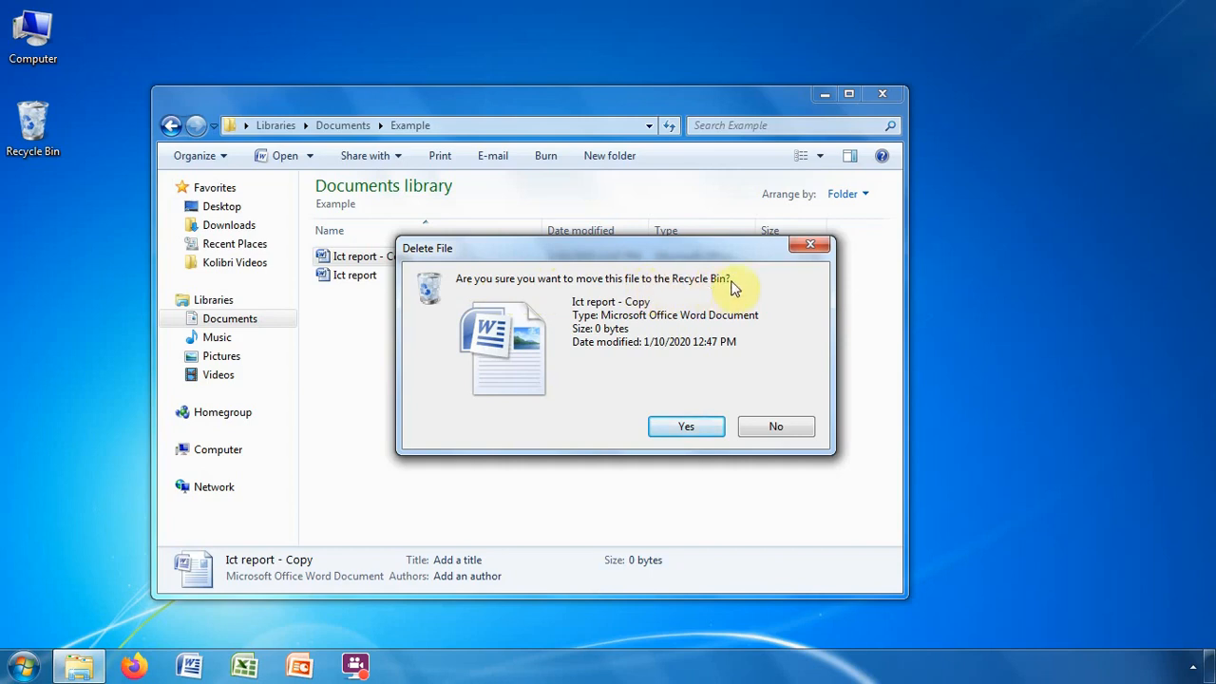
pyautogui.click(691, 432)
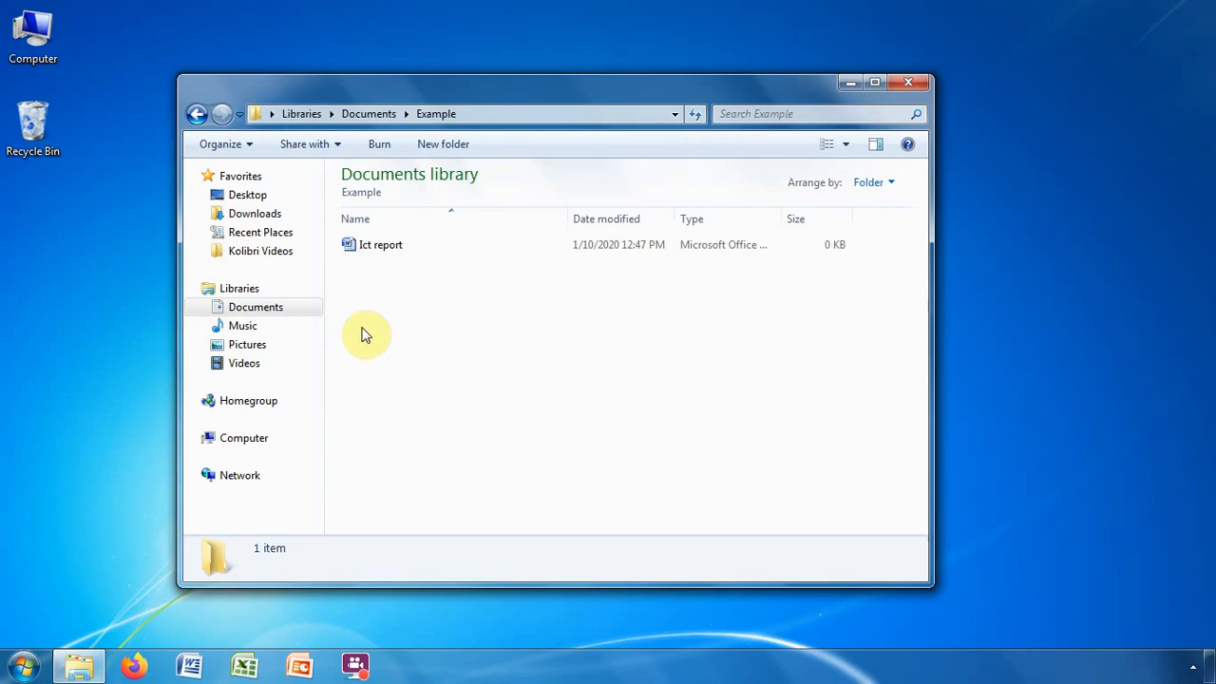
# - Minimize and reopen the Example folder window, and maximize it and return it to its normal size
pyautogui.click(848, 87)
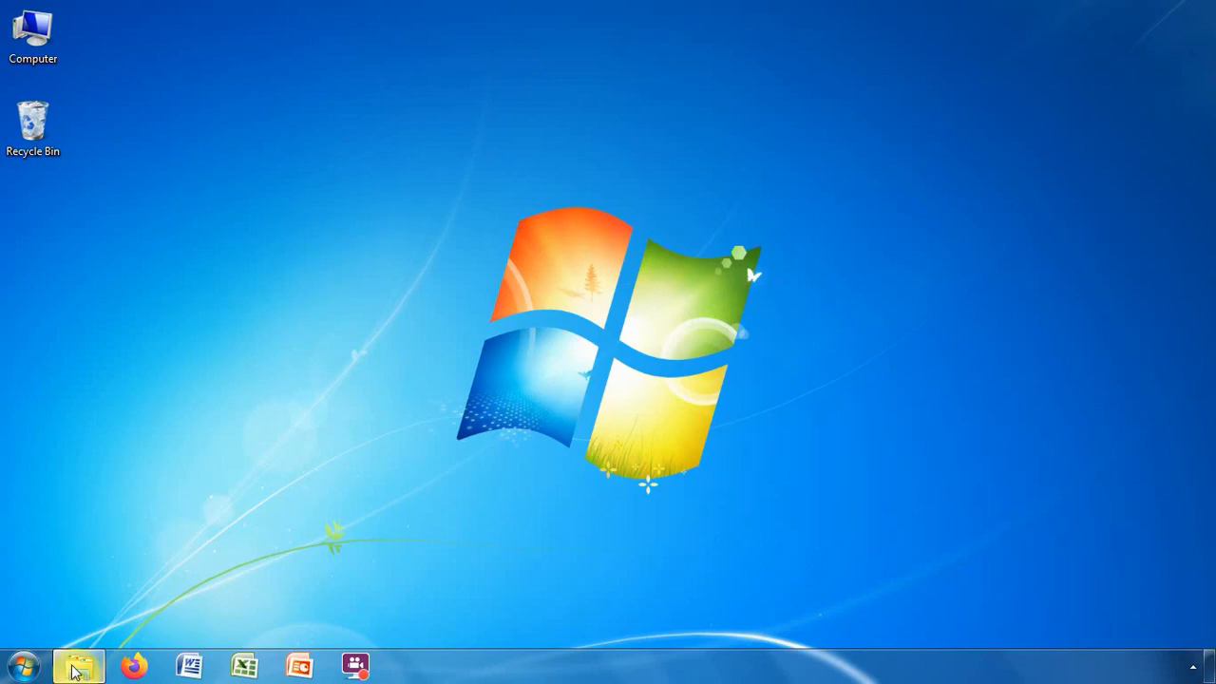
pyautogui.moveTo(76, 671)
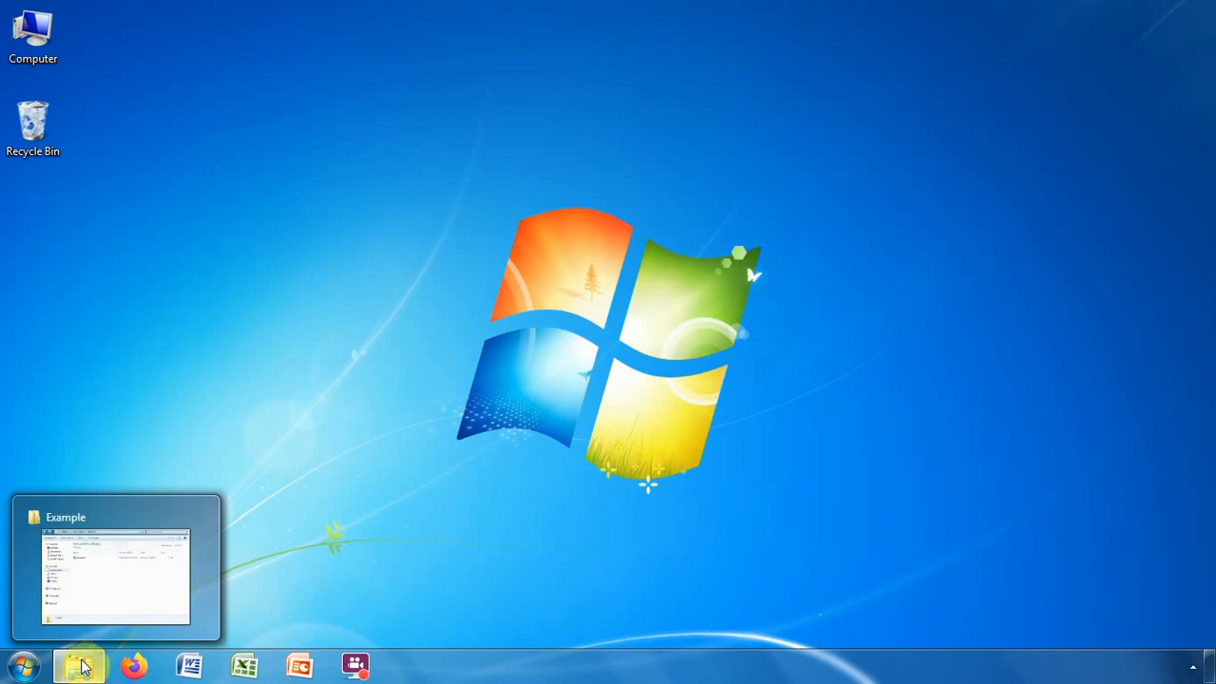
pyautogui.click(82, 665)
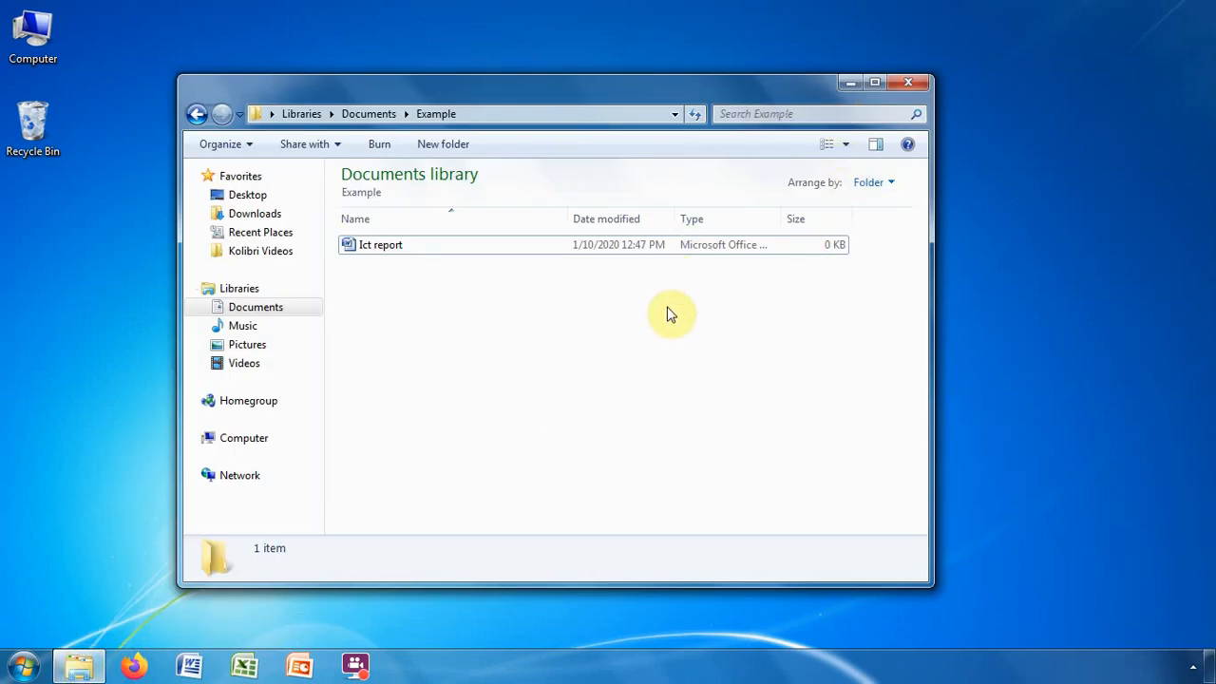
pyautogui.click(876, 83)
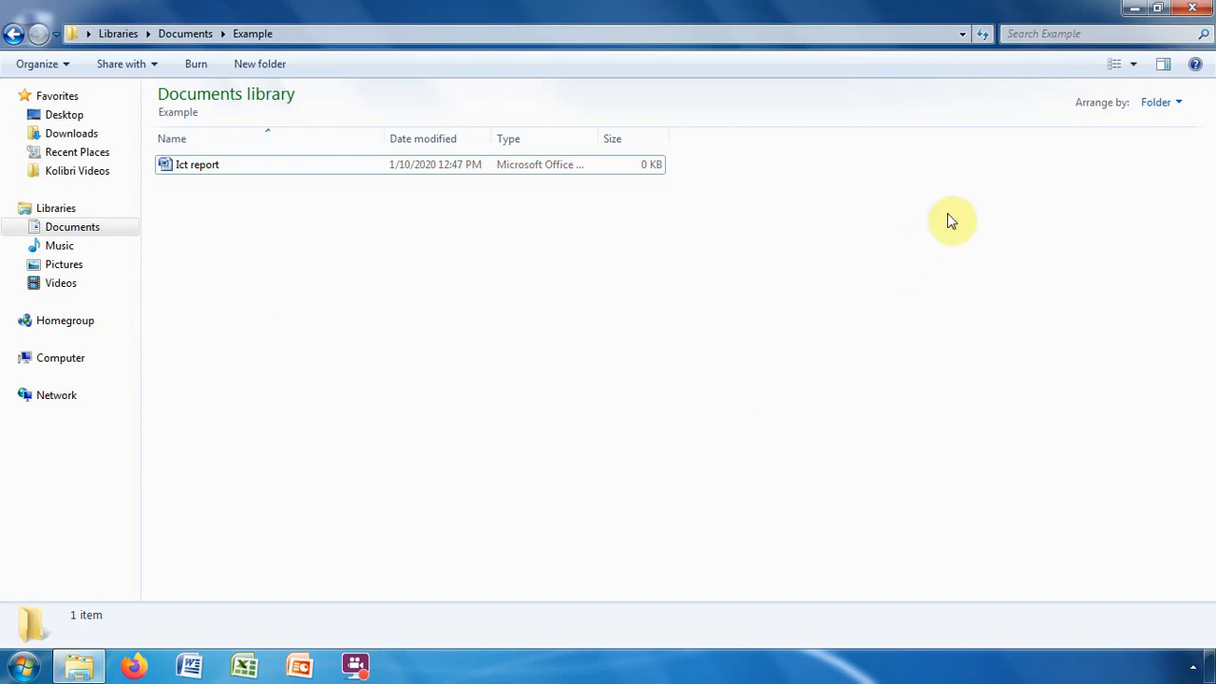
pyautogui.click(1158, 10)
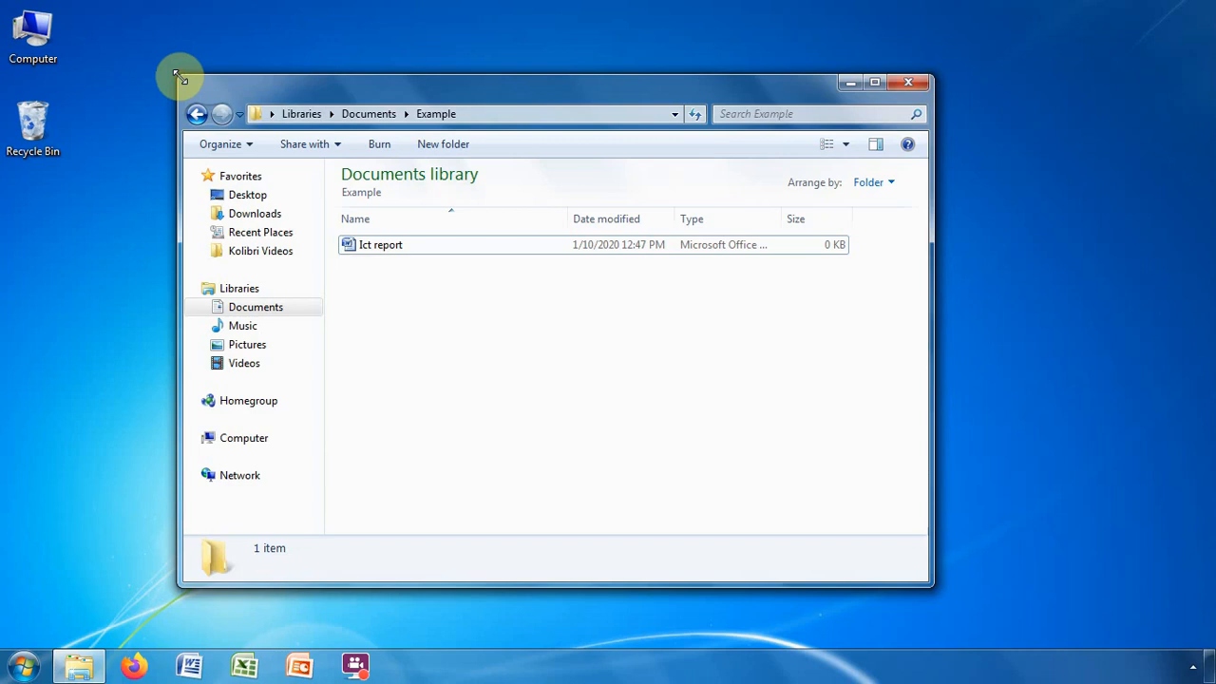
# - Resize the Example folder window from its upper-left corner, shrinking it and enlarging it again
pyautogui.moveTo(180, 77); pyautogui.dragTo(182, 77)
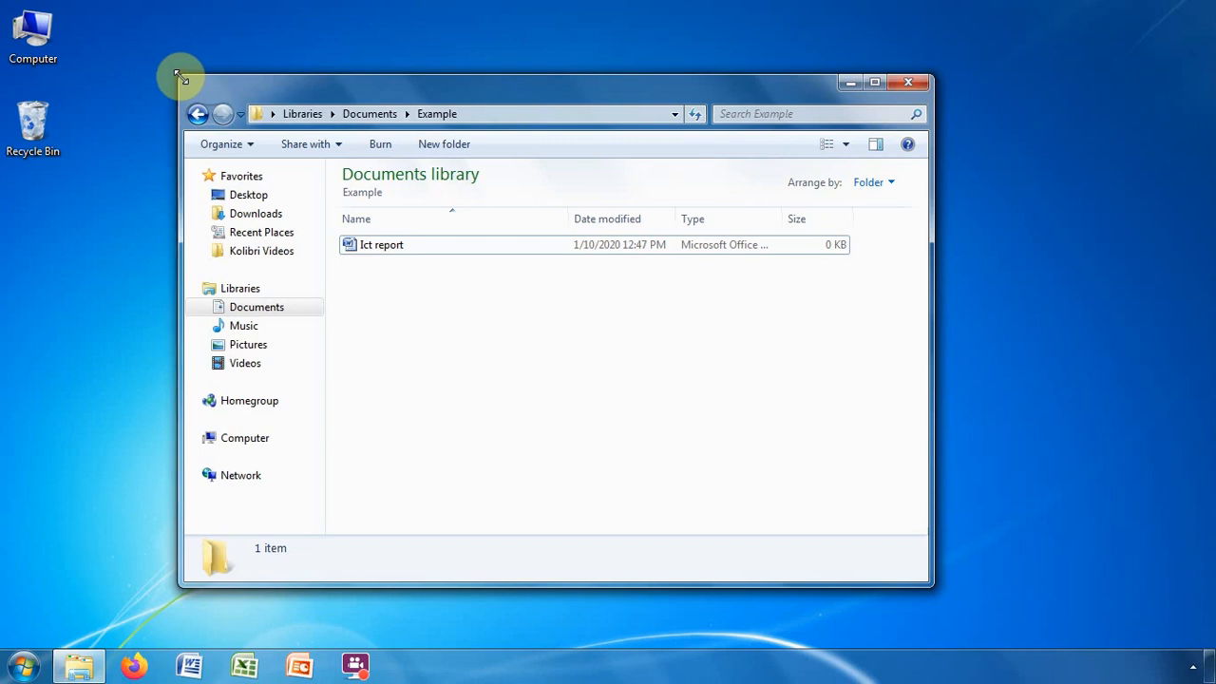
pyautogui.moveTo(178, 75); pyautogui.dragTo(300, 237)
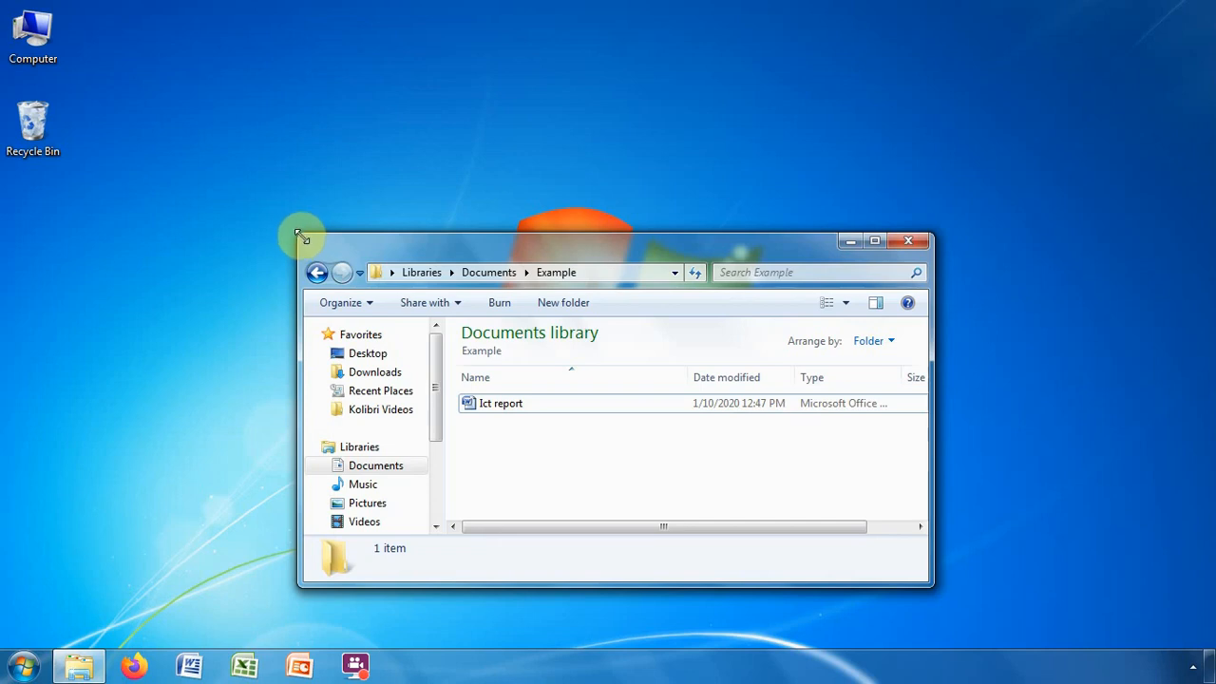
pyautogui.moveTo(300, 235); pyautogui.dragTo(203, 75)
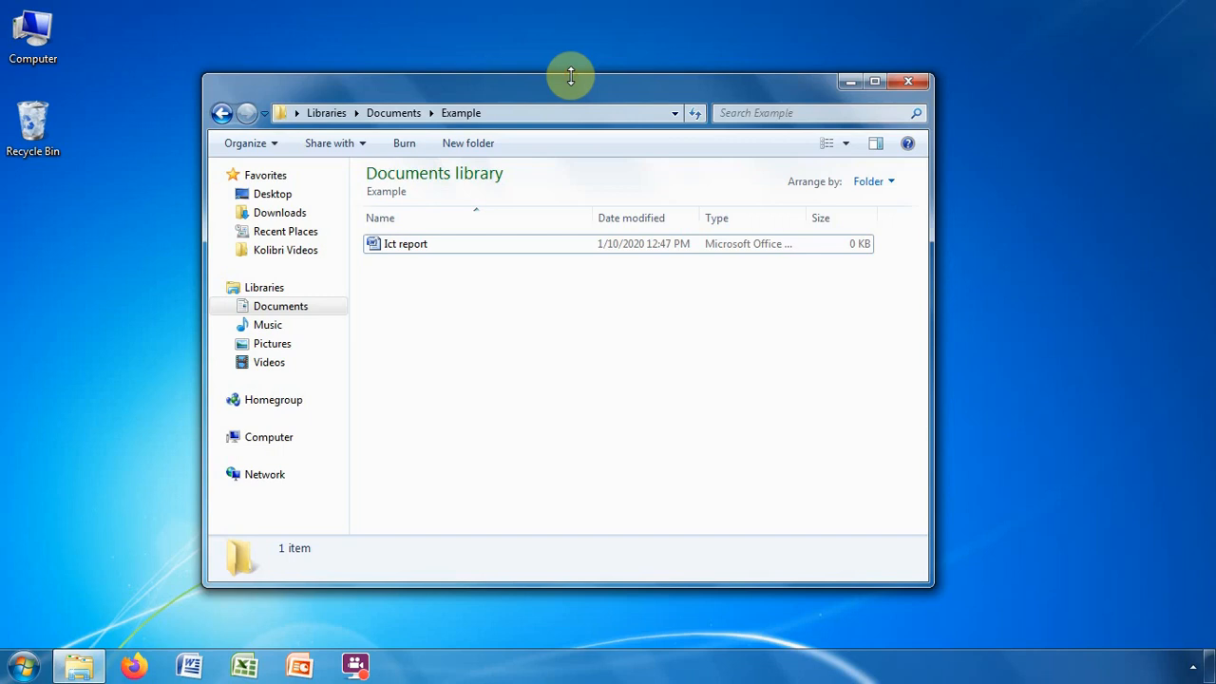
# - Change the Example folder window's height from its upper edge, shortening and enlarging it, and close the window
pyautogui.moveTo(571, 76); pyautogui.dragTo(591, 318)
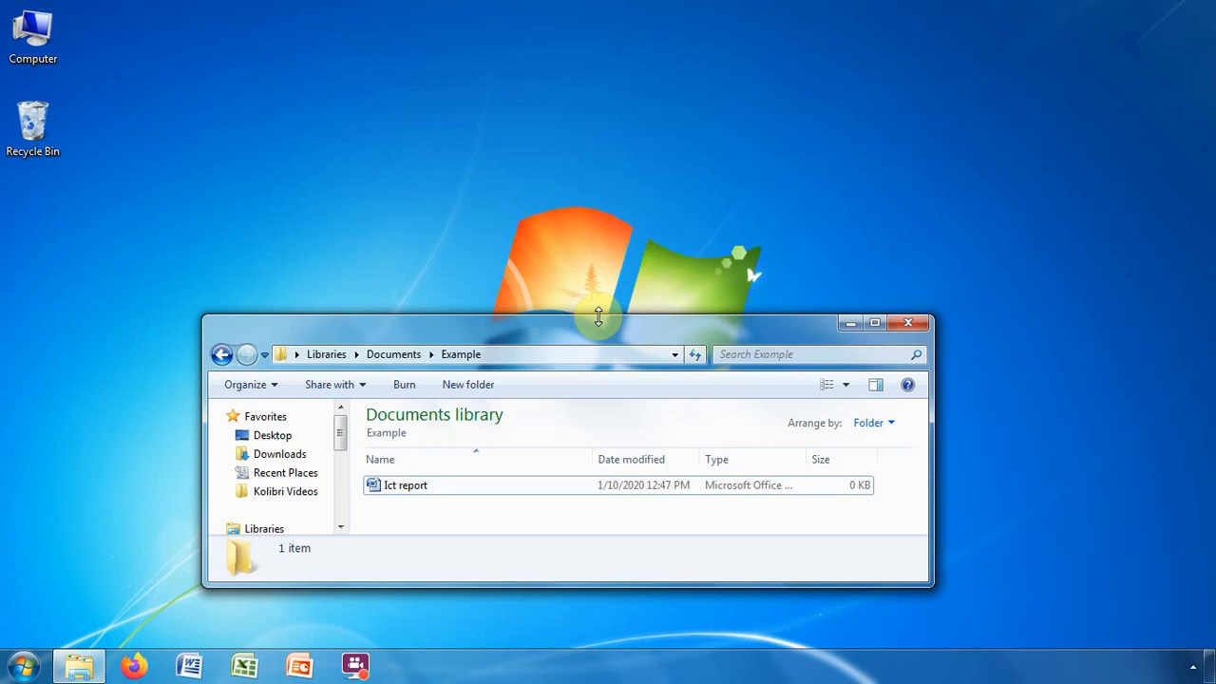
pyautogui.moveTo(599, 316); pyautogui.dragTo(598, 63)
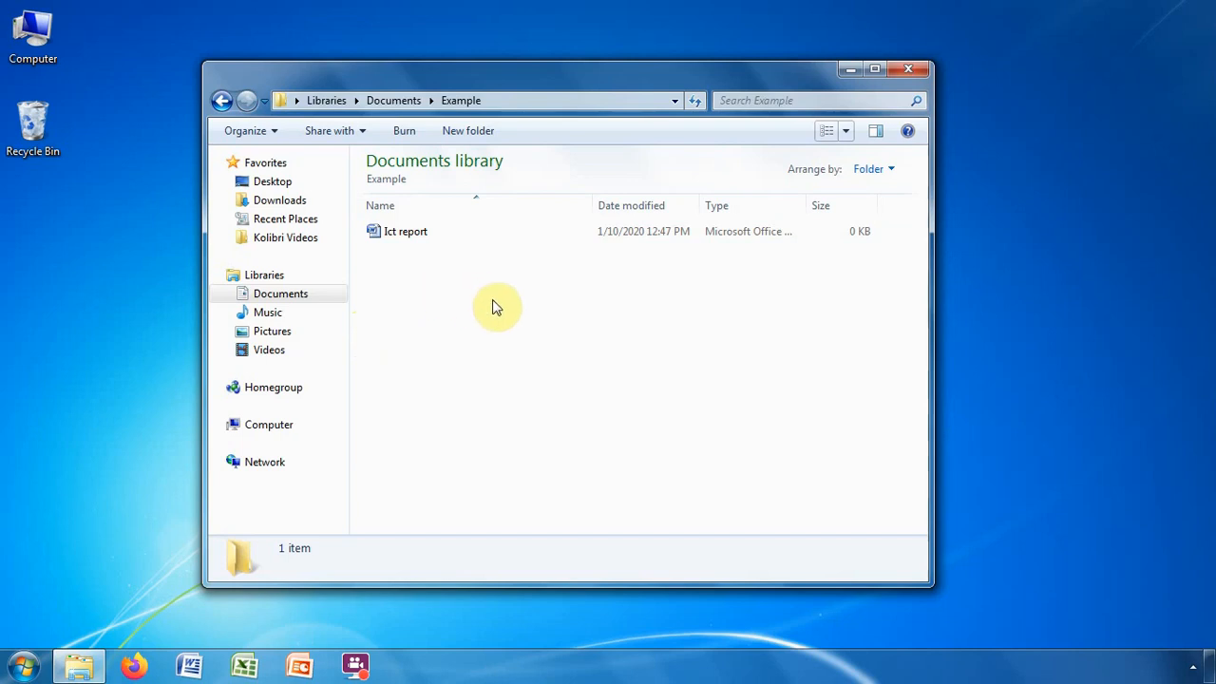
pyautogui.click(908, 72)
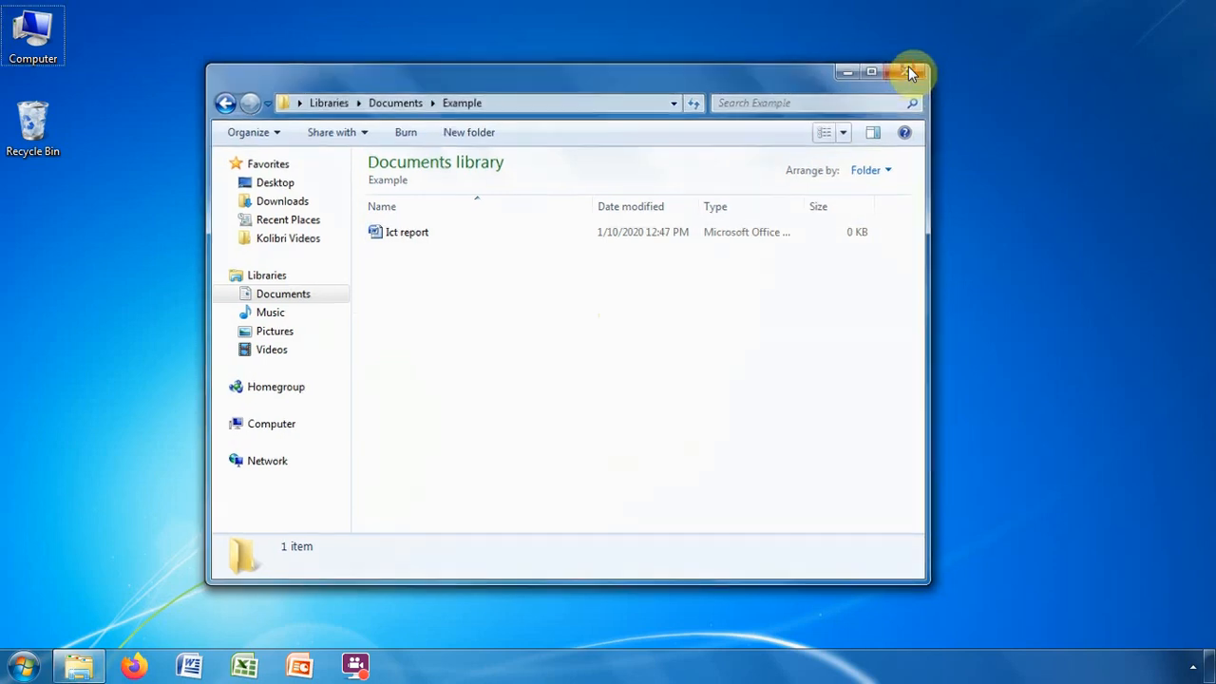